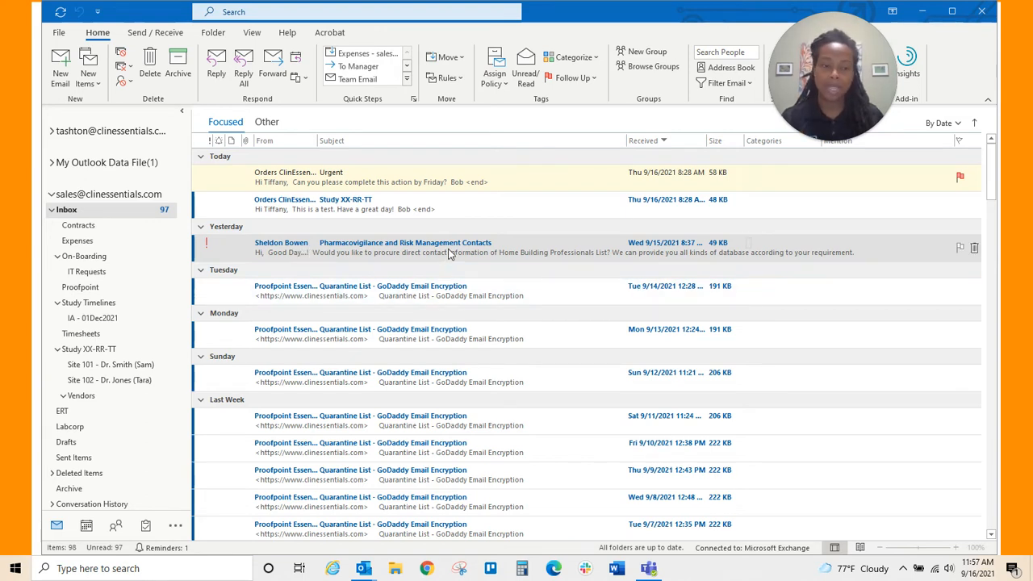
- Open the high-importance Pharmacovigilance and Risk Management Contacts email, send the read receipt, then close it
double_click(364, 253)
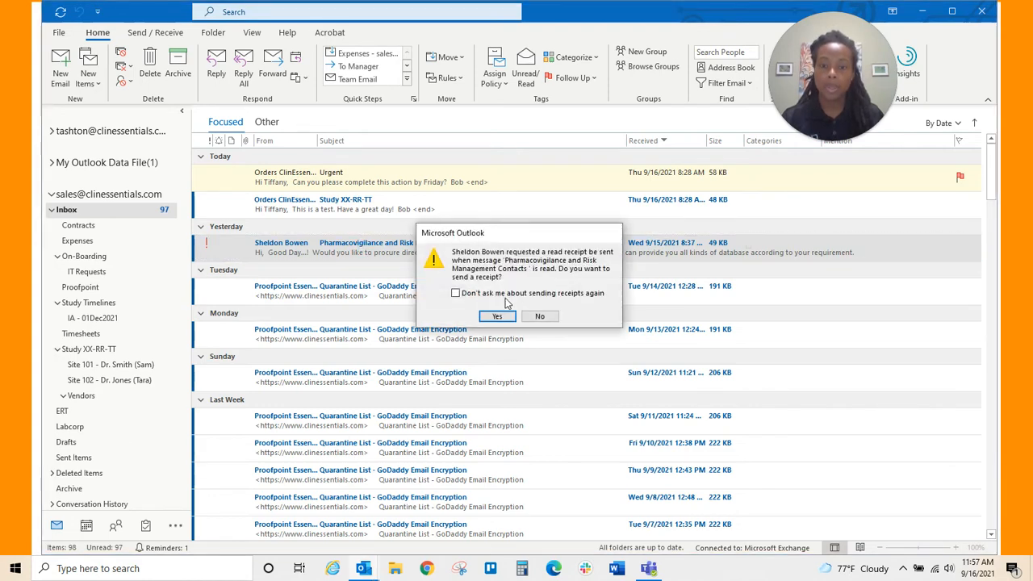
left_click(497, 316)
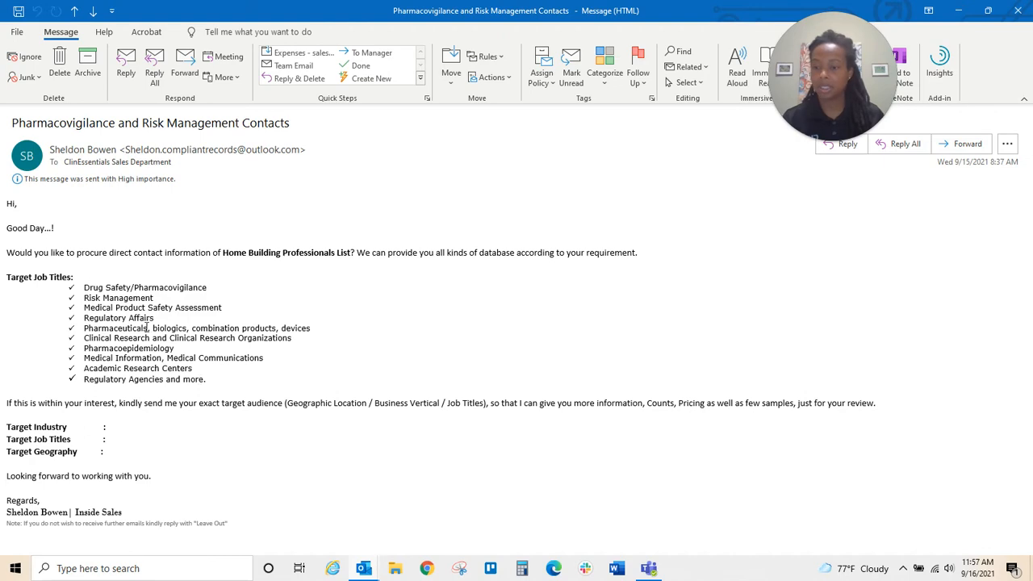
left_click(1018, 12)
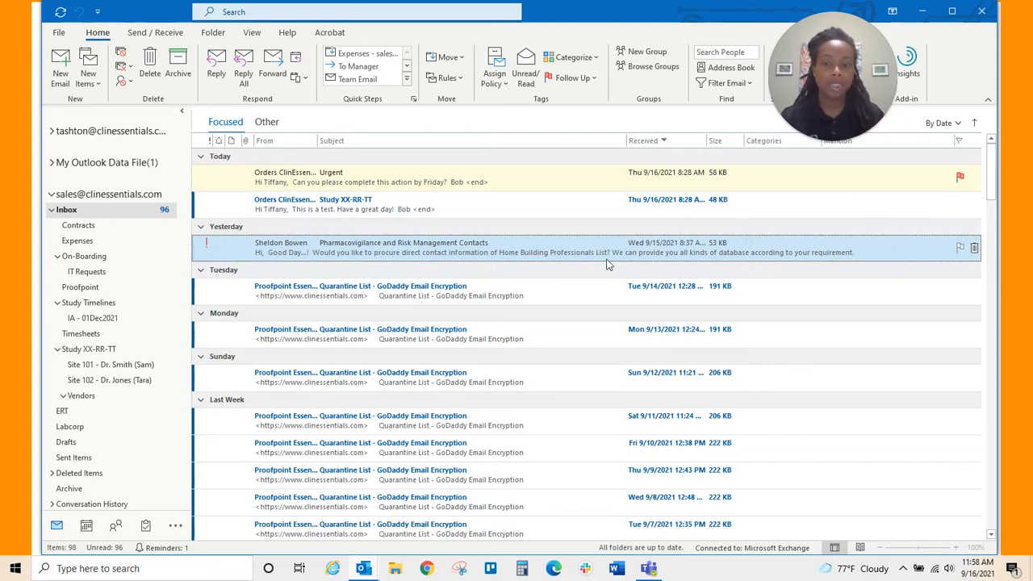
- Flag the Pharmacovigilance contacts email for follow-up, then read and close Tuesday's Proofpoint quarantine email
left_click(961, 250)
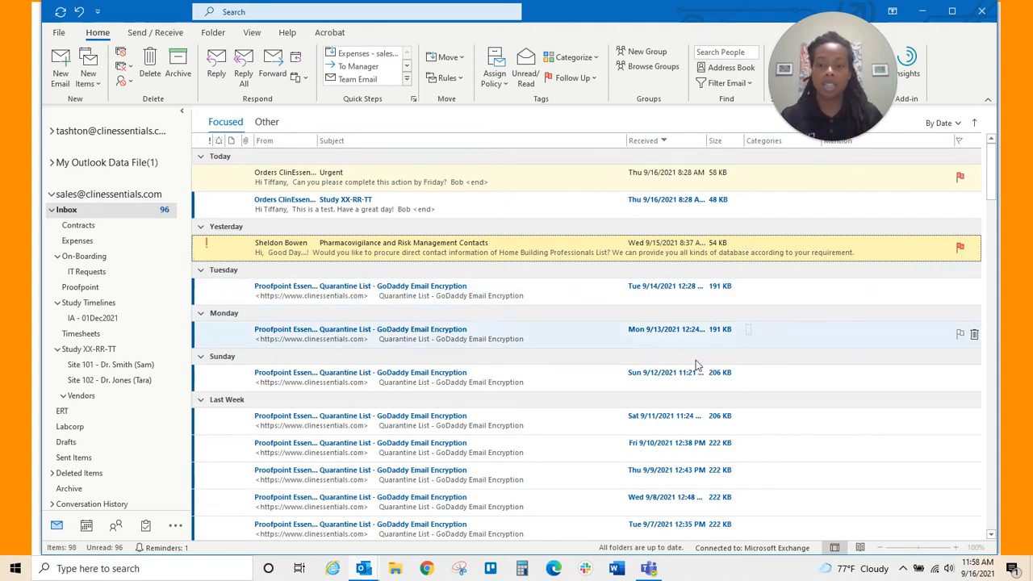
double_click(304, 295)
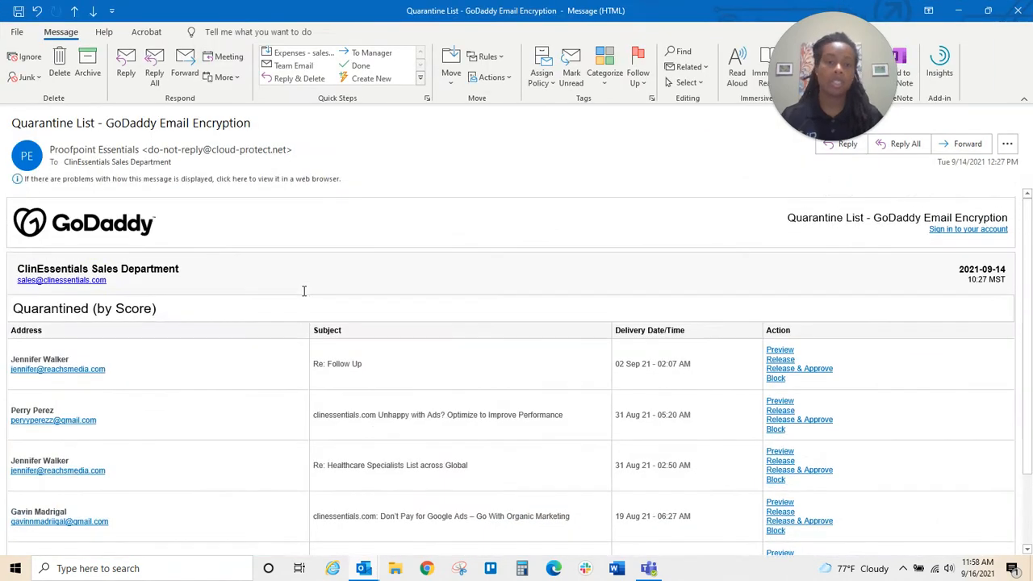
left_click(1018, 17)
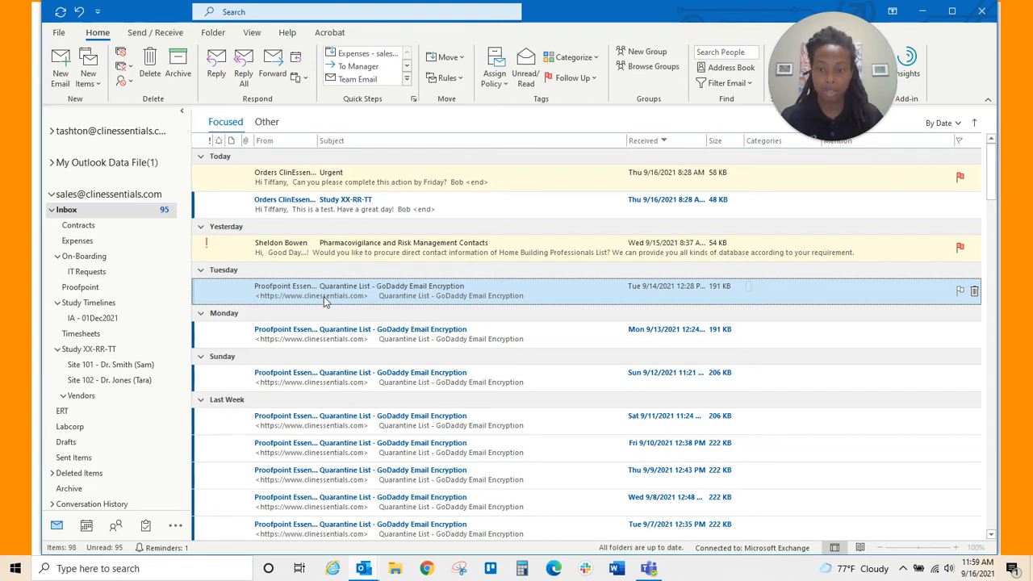
- Drag Tuesday's Proofpoint quarantine list email into the Inbox's Proofpoint subfolder
left_click_drag(324, 296, 112, 288)
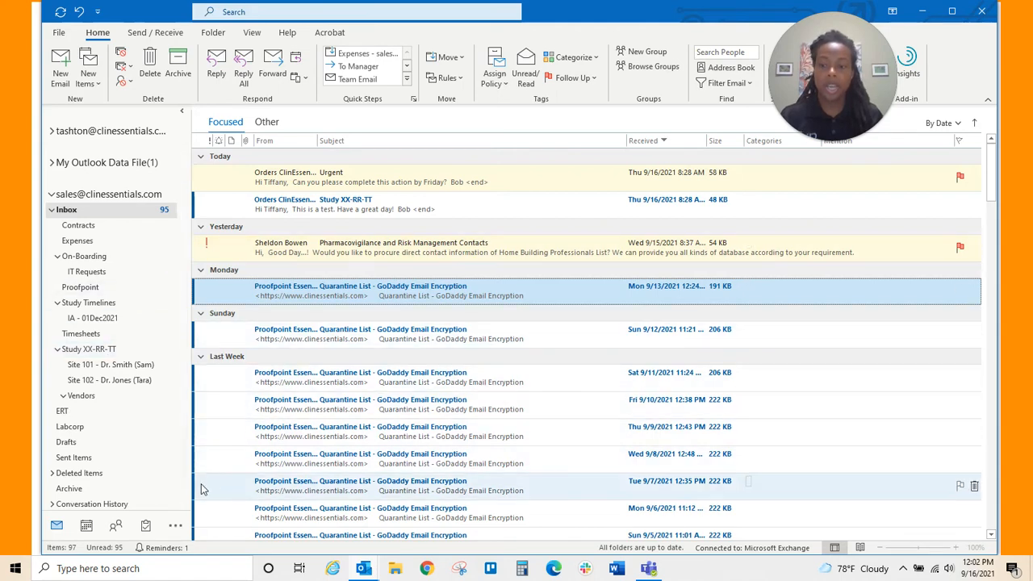
- In the Calendar's Work Week view, start a Timesheets appointment on Thursday at 10 AM
mouse_move(87, 525)
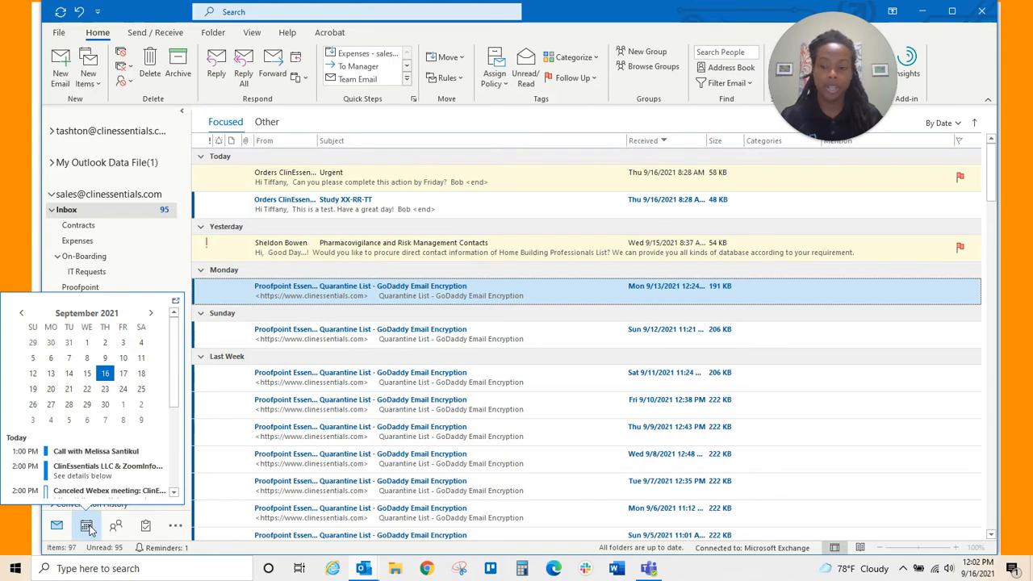
left_click(87, 526)
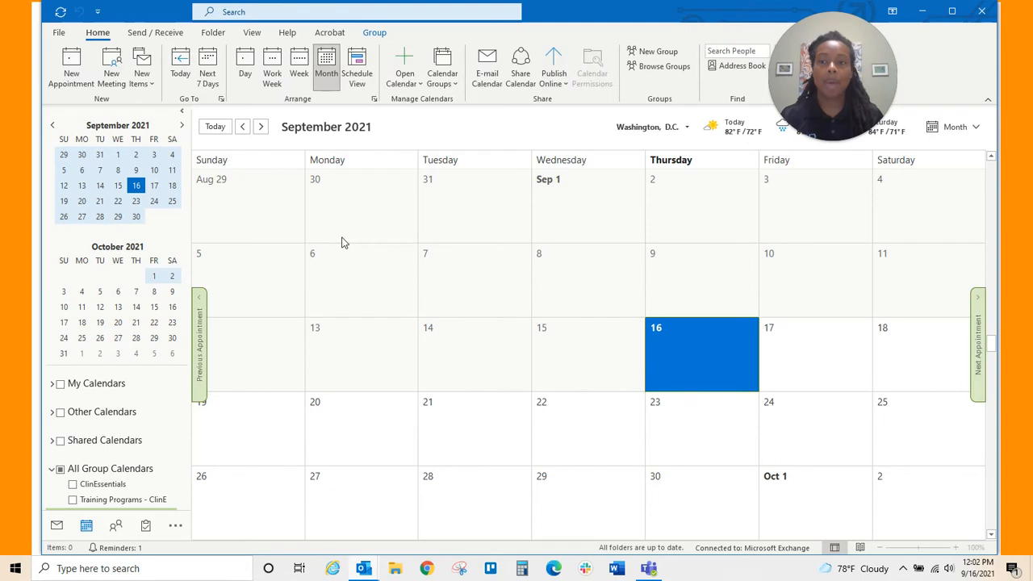
left_click(273, 73)
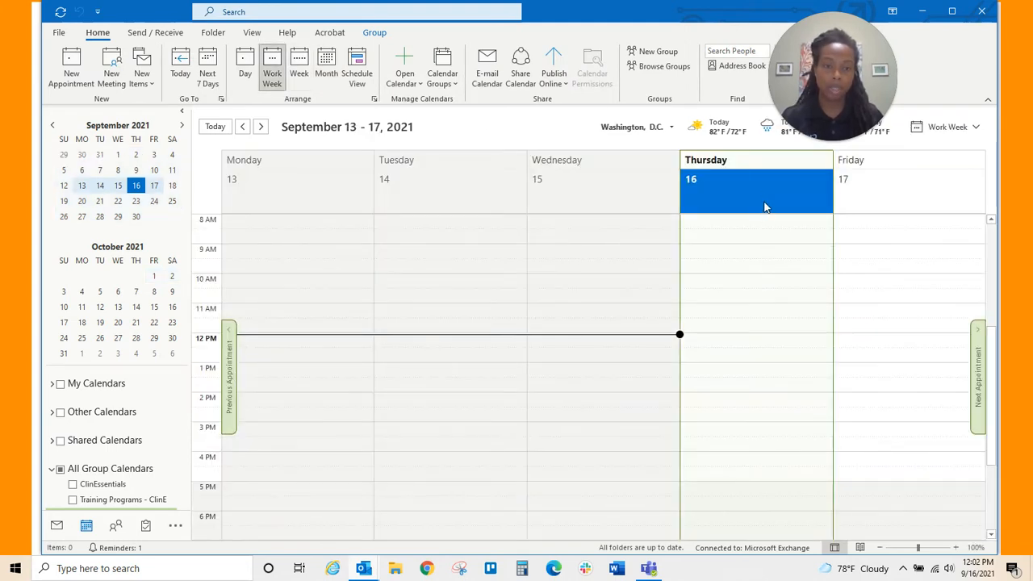
double_click(734, 283)
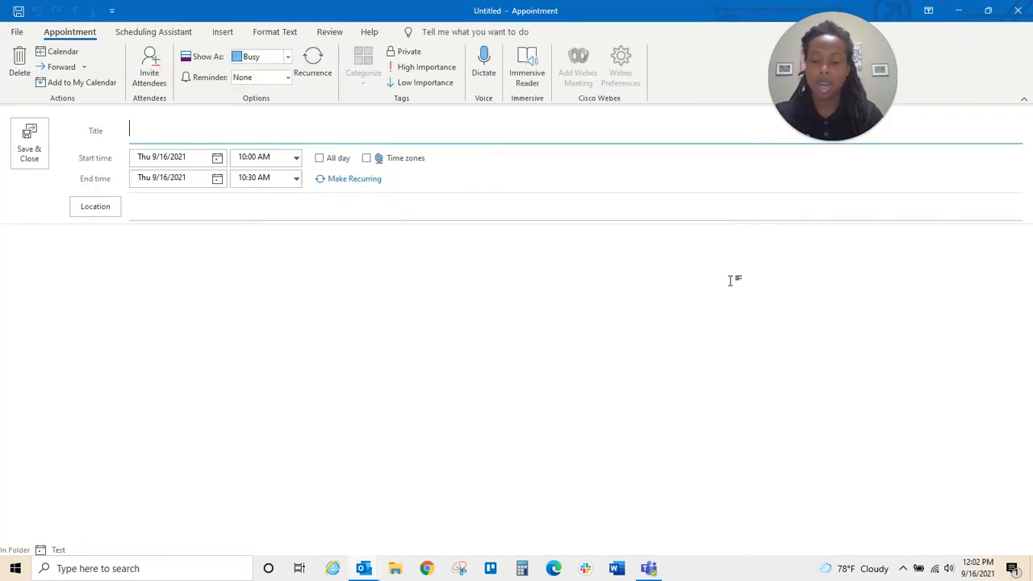
type("Timesheets")
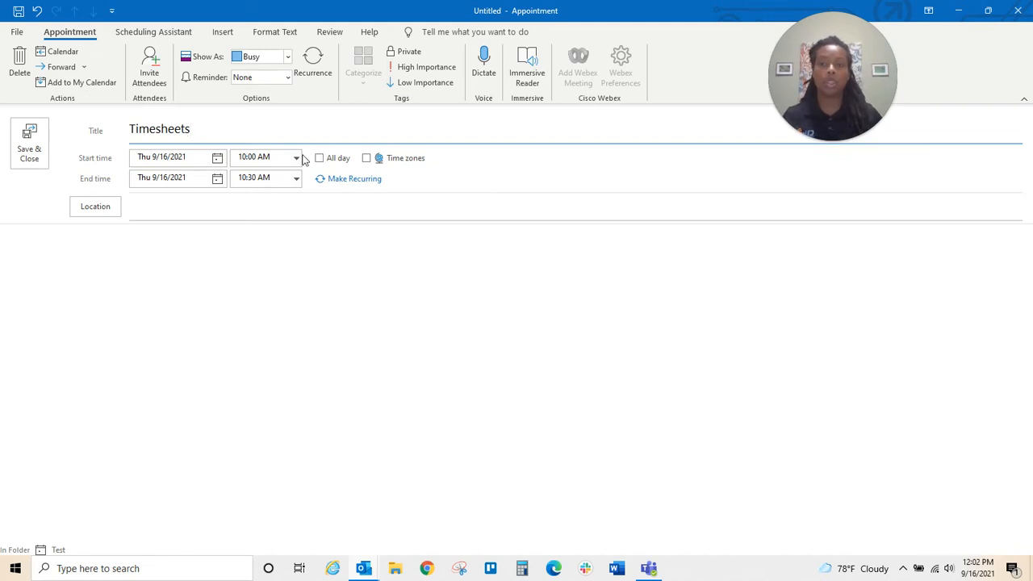
- Make Timesheets recur every weekday, Monday through Friday, until 3/3/2022, and save it
left_click(309, 58)
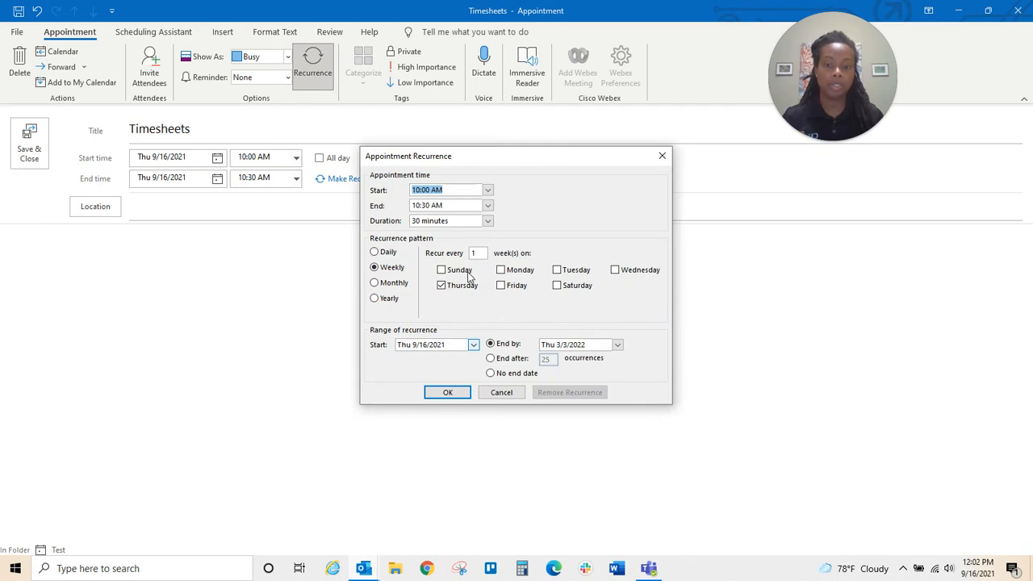
left_click(501, 271)
left_click(557, 271)
left_click(615, 271)
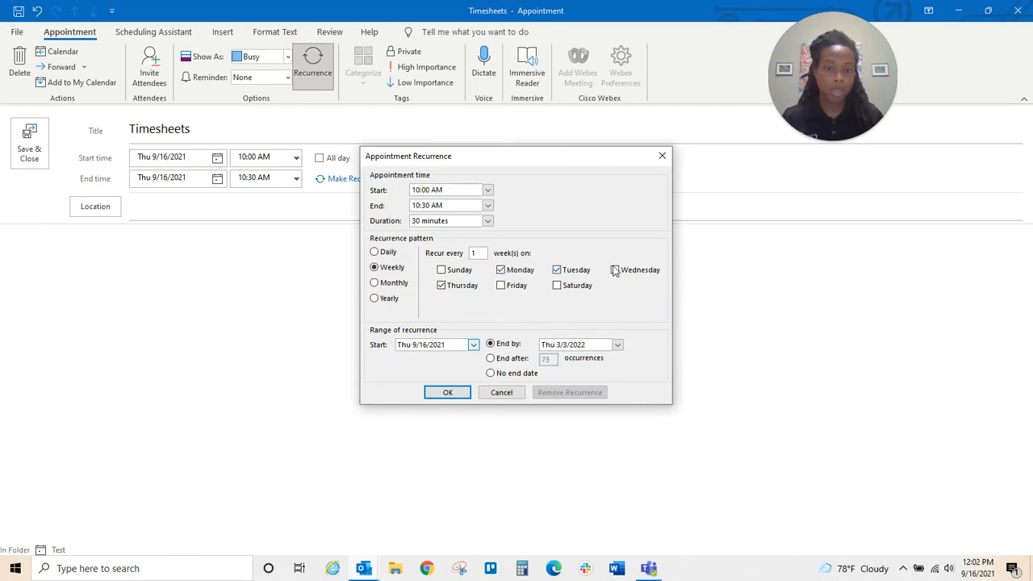
left_click(500, 286)
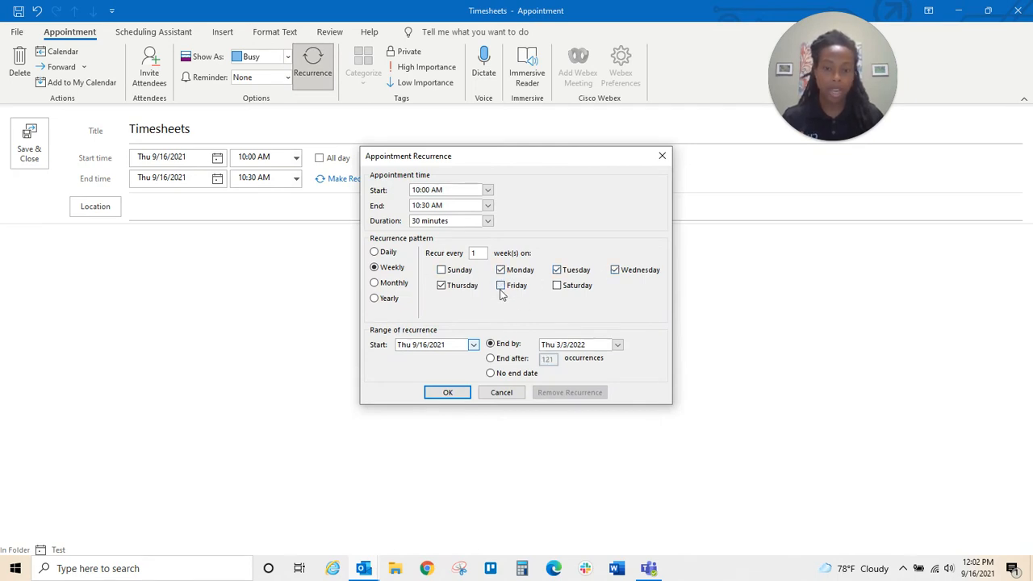
left_click(448, 392)
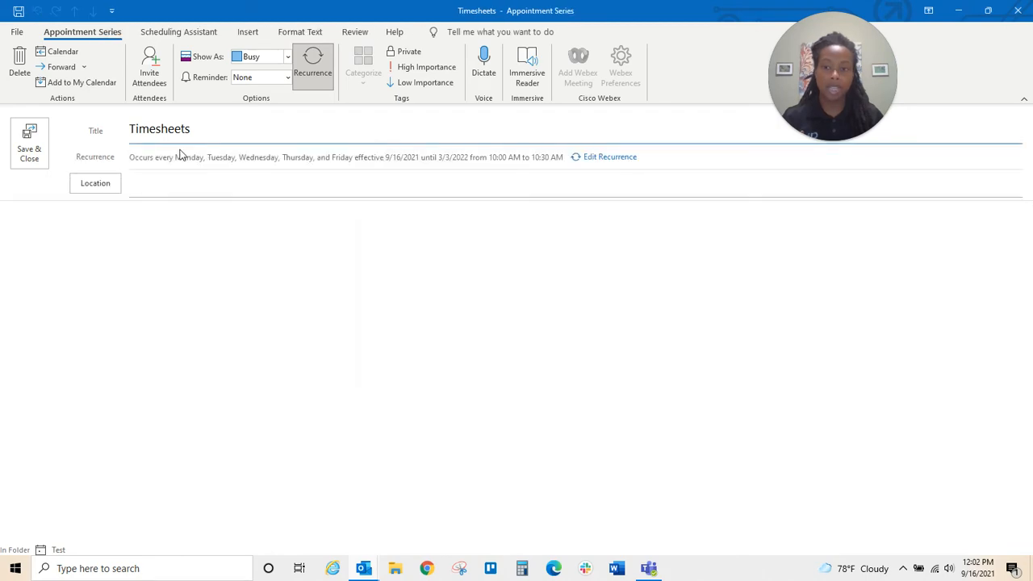
left_click(45, 141)
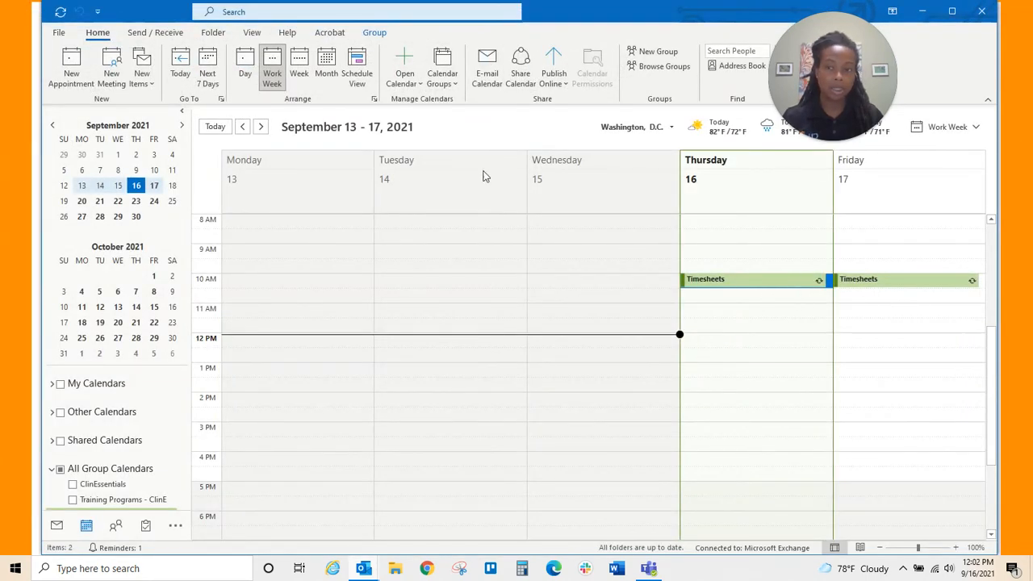
- Create an eTMF Filing appointment on Friday 9/24 at 10:30 AM, recurring weekly until 3/11/2022
left_click(261, 127)
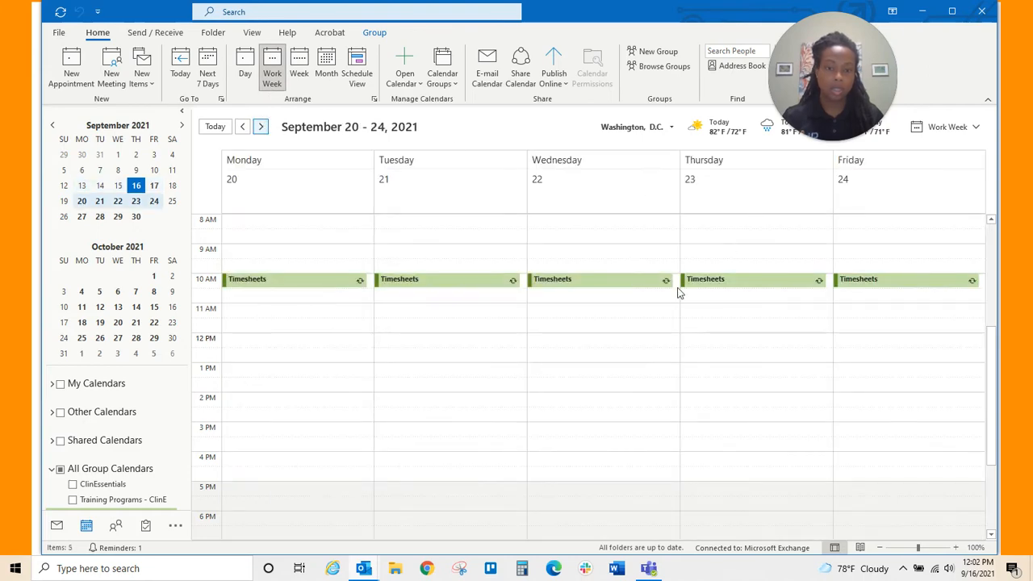
left_click(883, 299)
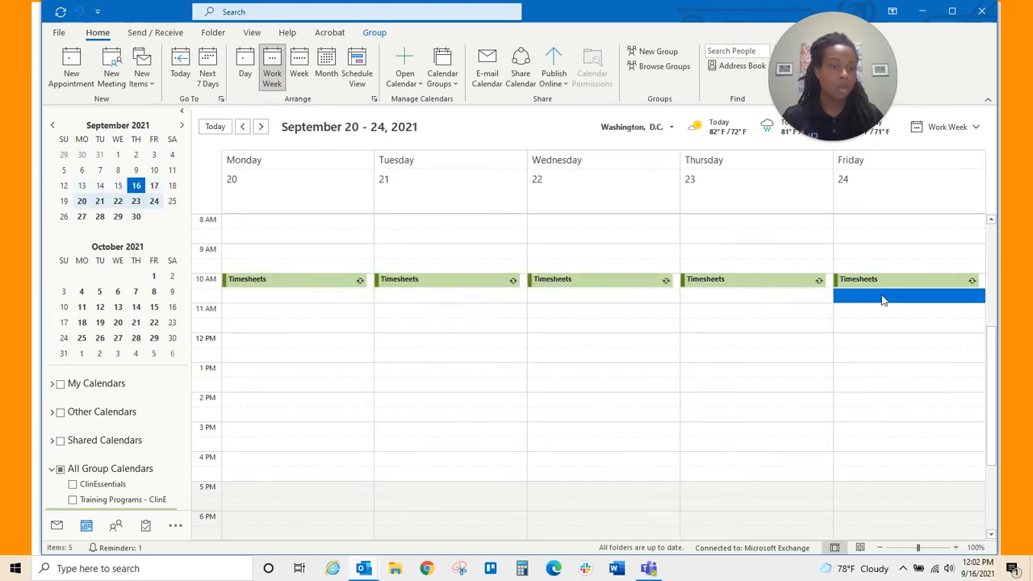
double_click(883, 299)
type("eTMF ")
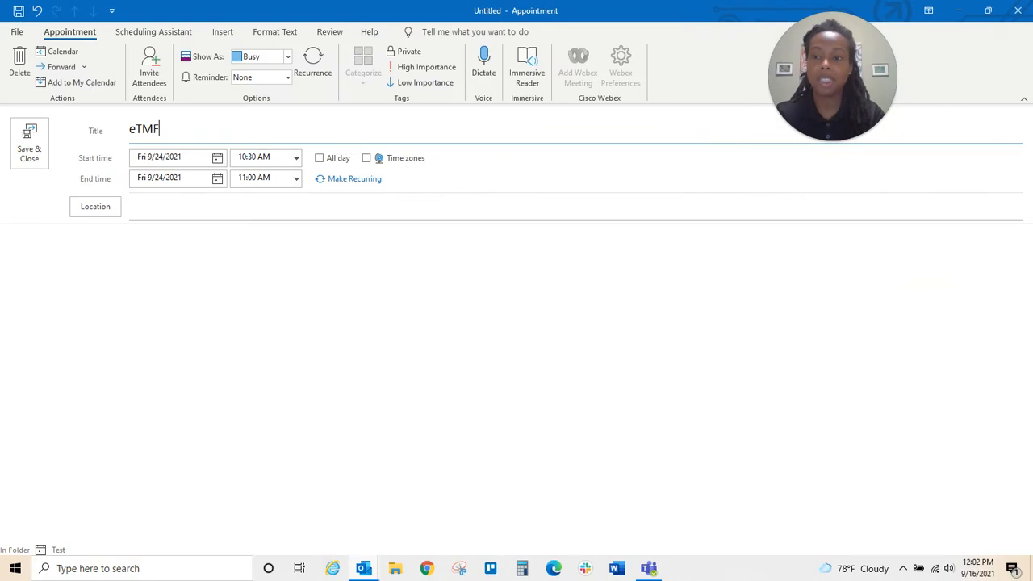
type("Filing")
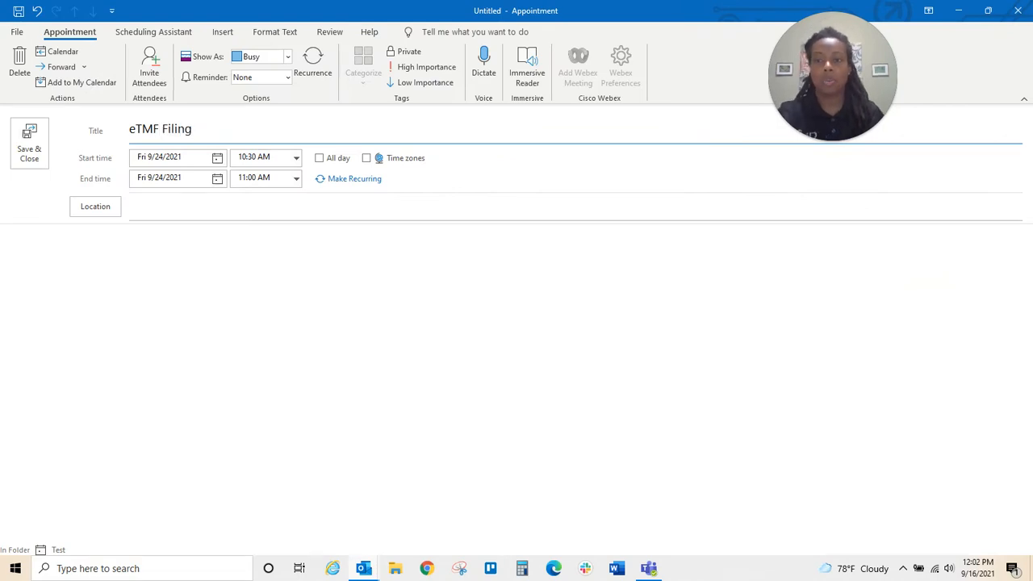
left_click(316, 66)
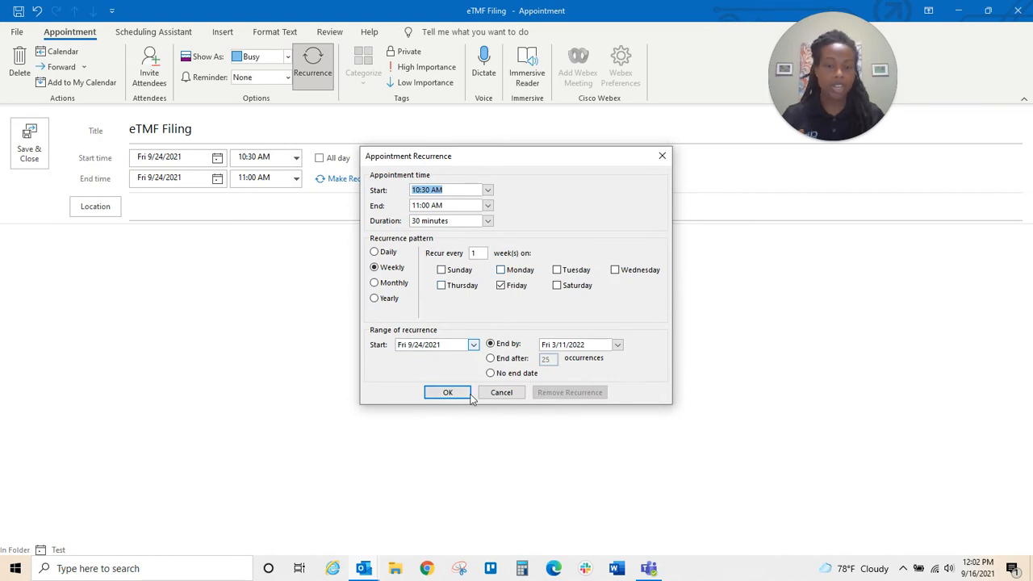
left_click(447, 393)
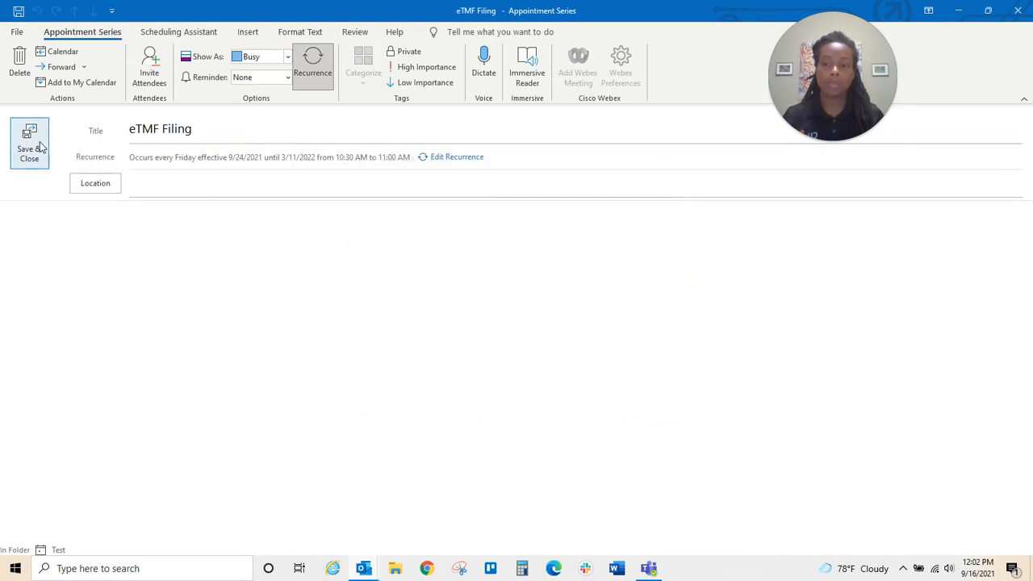
left_click(41, 147)
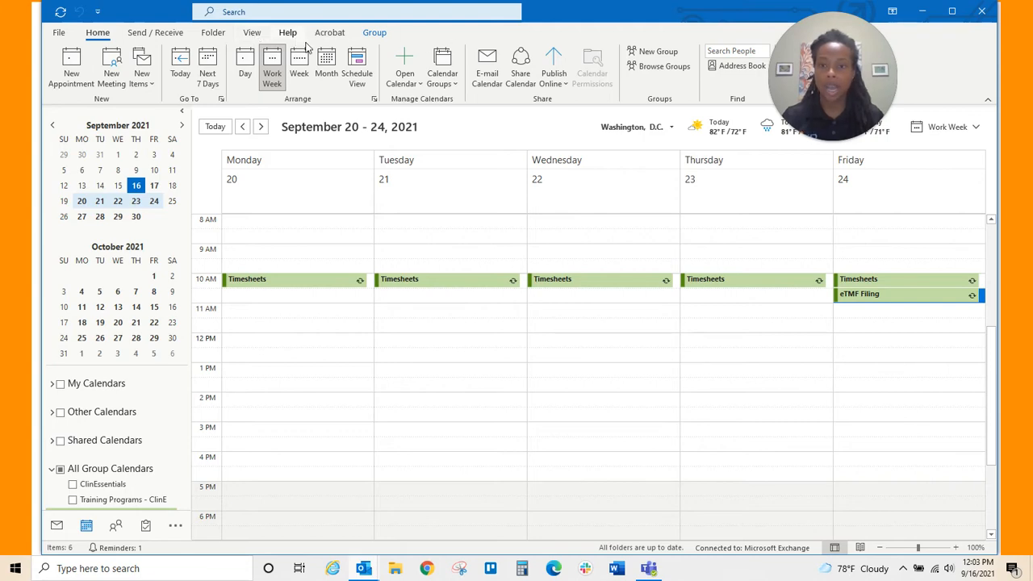
- Try the schedule layout and calendar view options, then return to the Work Week view
left_click(360, 63)
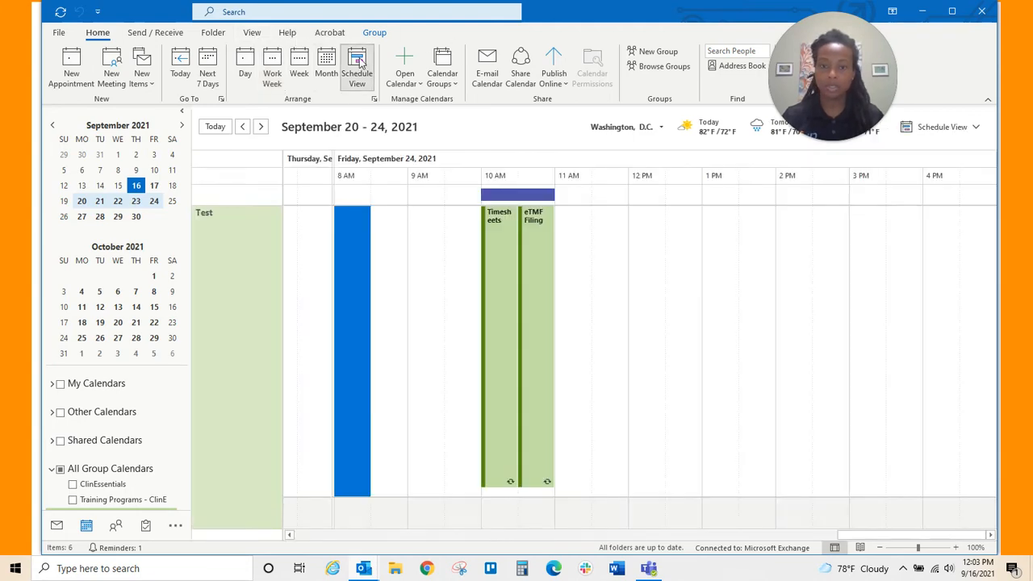
left_click(219, 34)
left_click(252, 33)
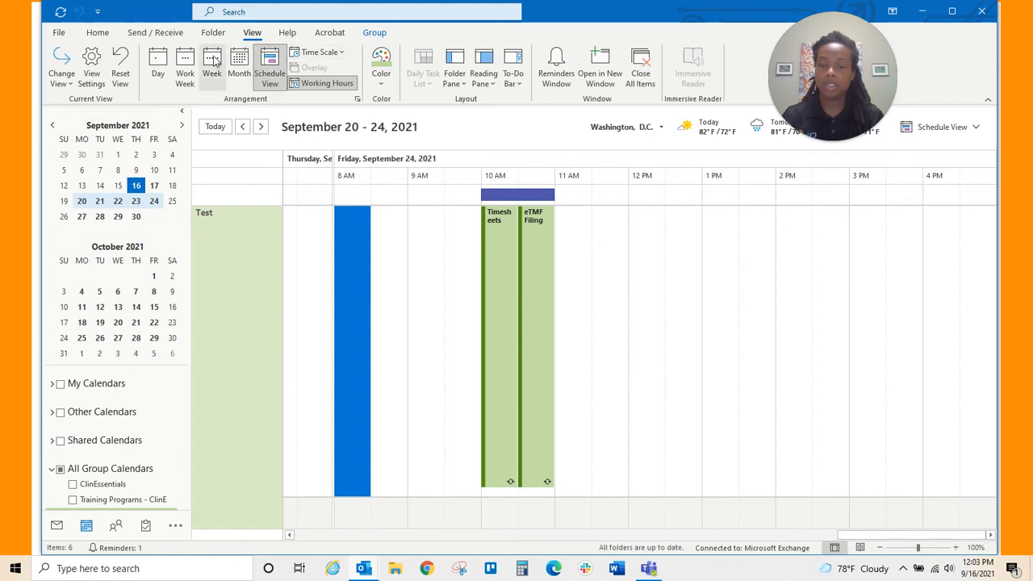
left_click(191, 70)
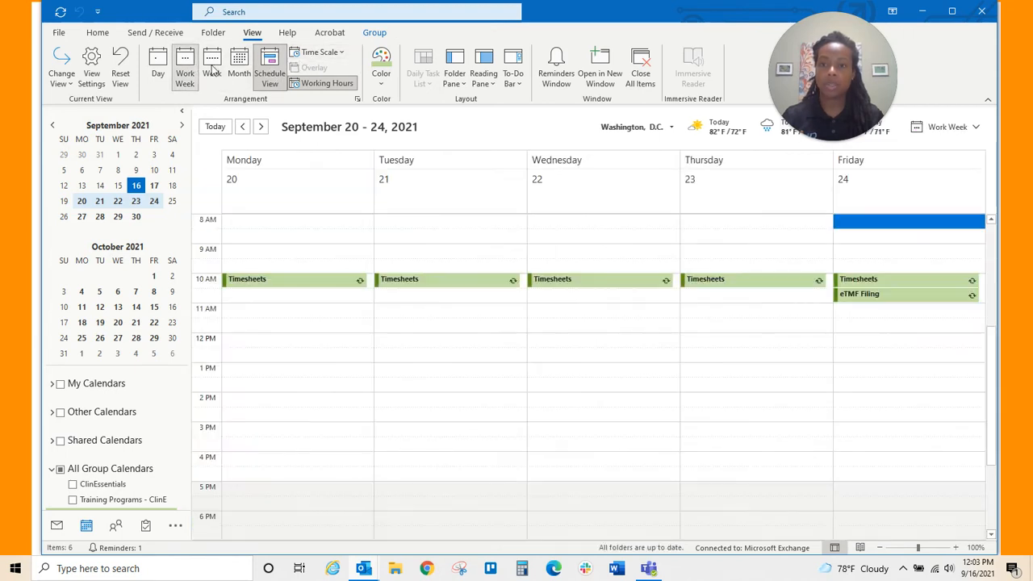
- Colour the calendar beige and select the Friday 9/24 11:00 AM slot
left_click(381, 69)
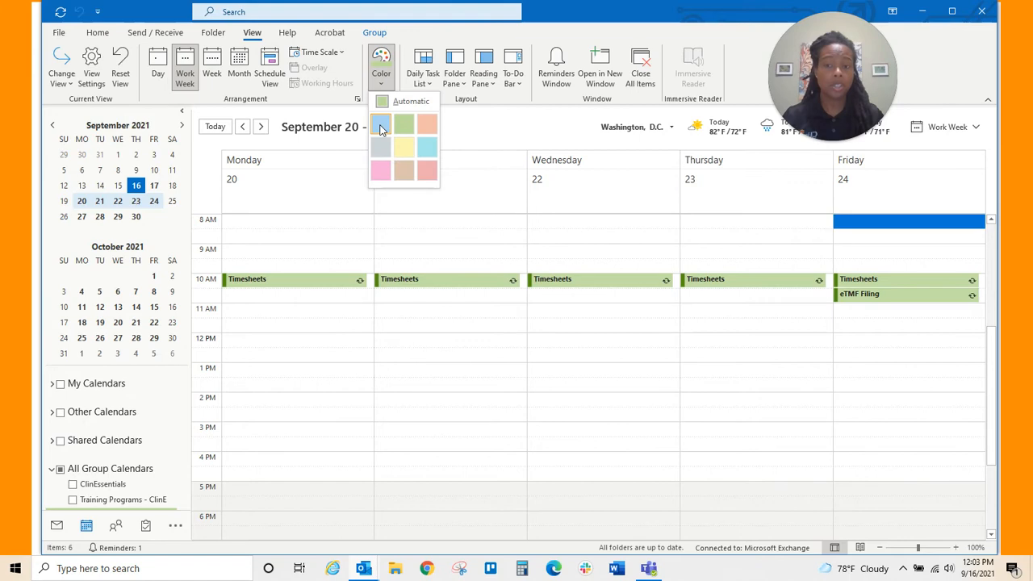
left_click(381, 126)
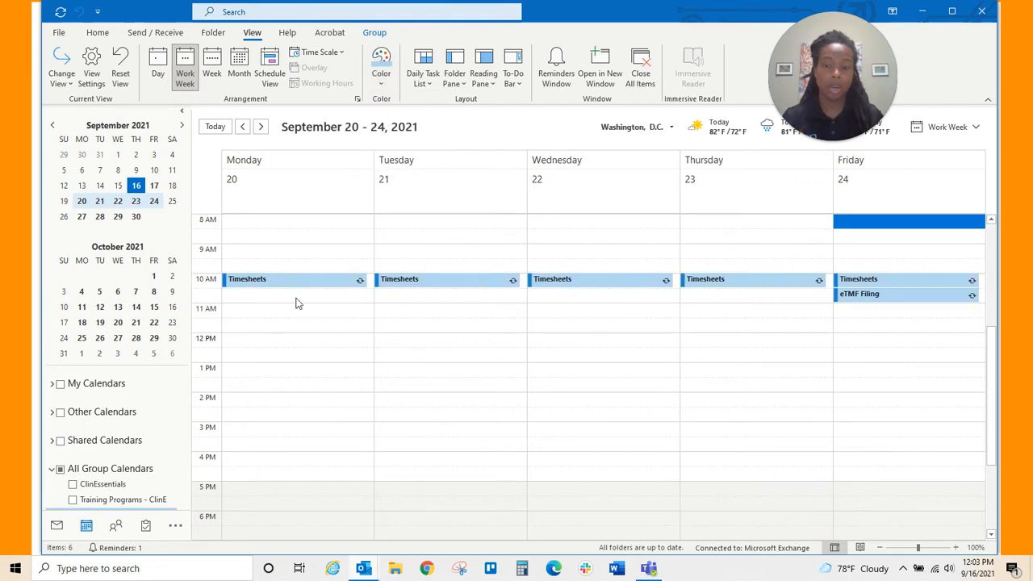
left_click(381, 68)
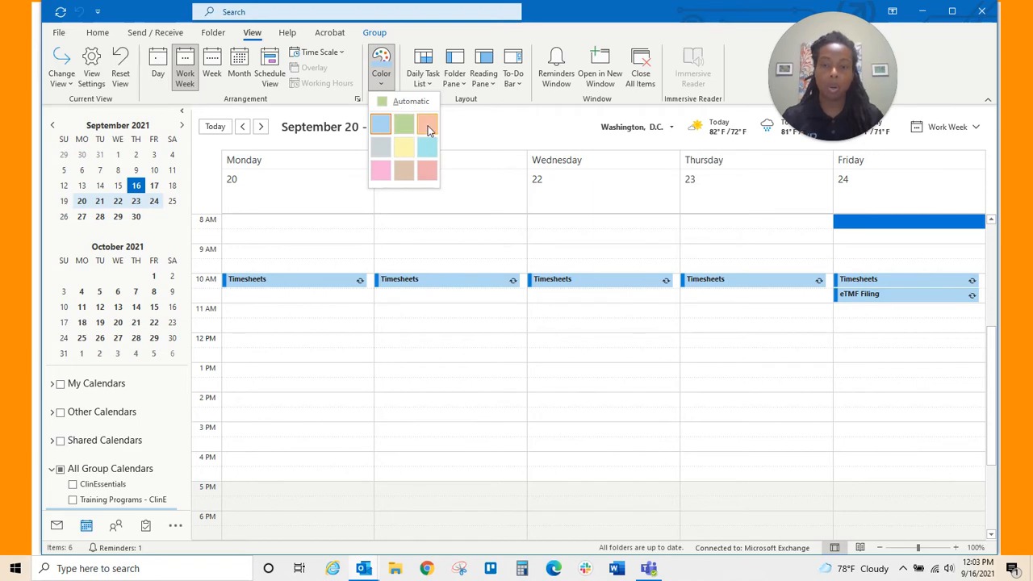
left_click(427, 124)
left_click(383, 77)
left_click(404, 170)
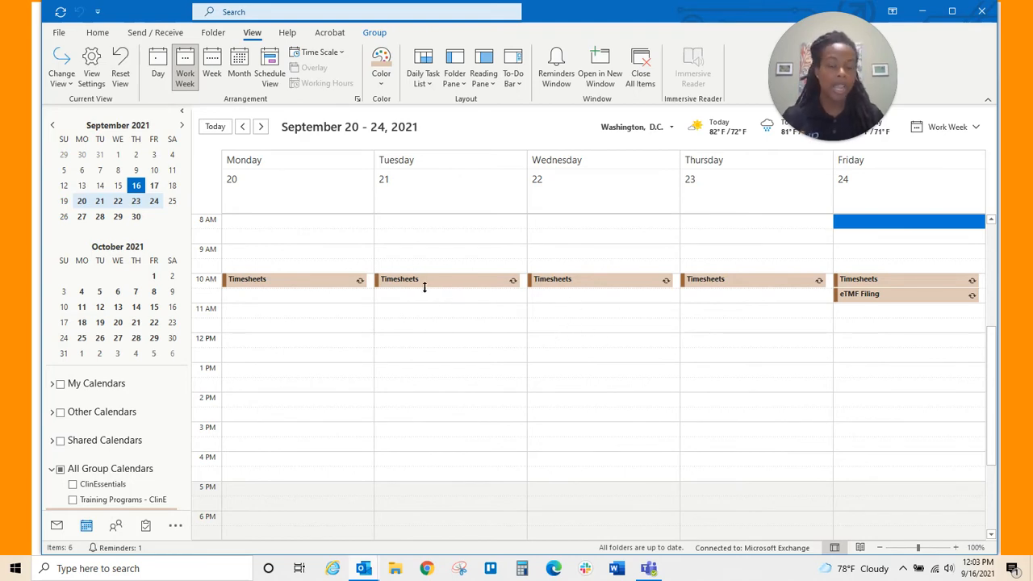
mouse_move(422, 288)
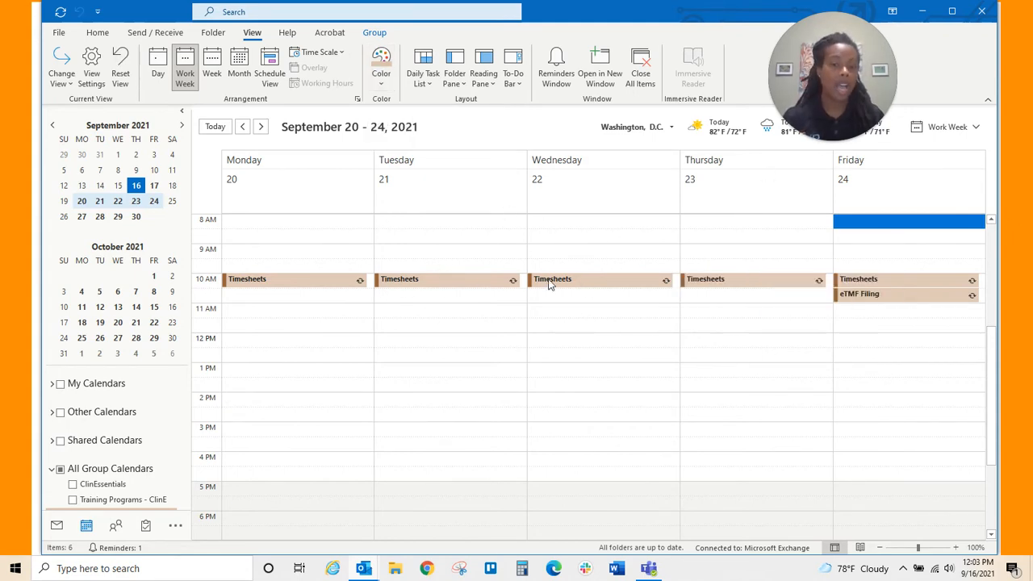
left_click(885, 315)
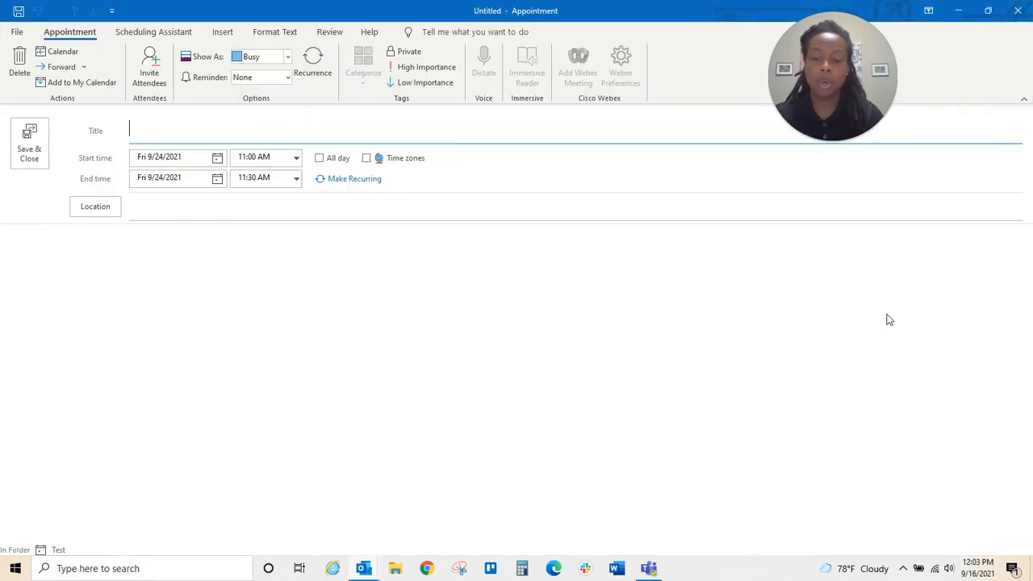
- Title the Friday 11:00 appointment 'Check SOPs', make it recur weekly until 3/11/2022, and save
type("Check SOPs")
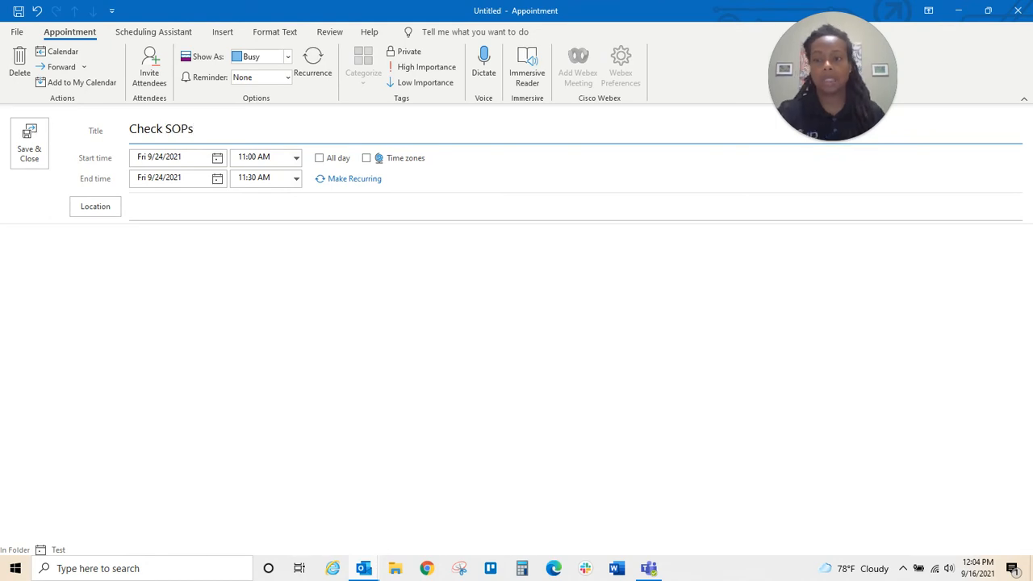
left_click(313, 81)
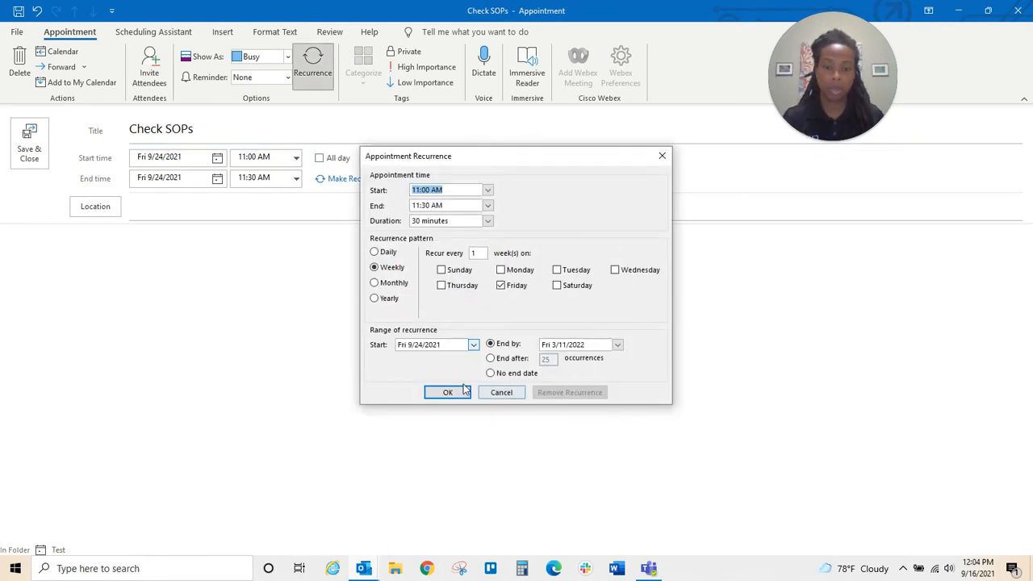
left_click(448, 389)
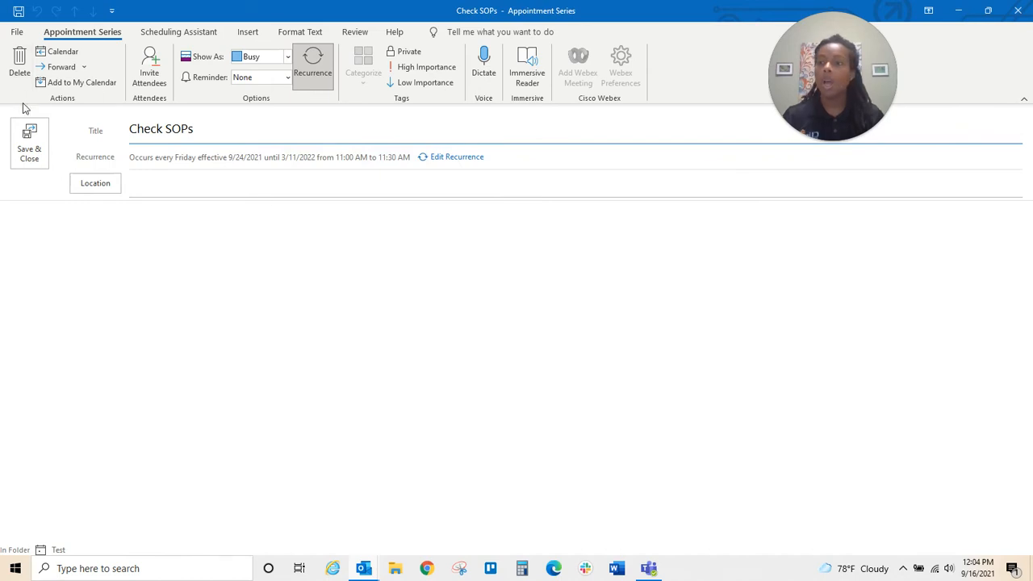
left_click(37, 147)
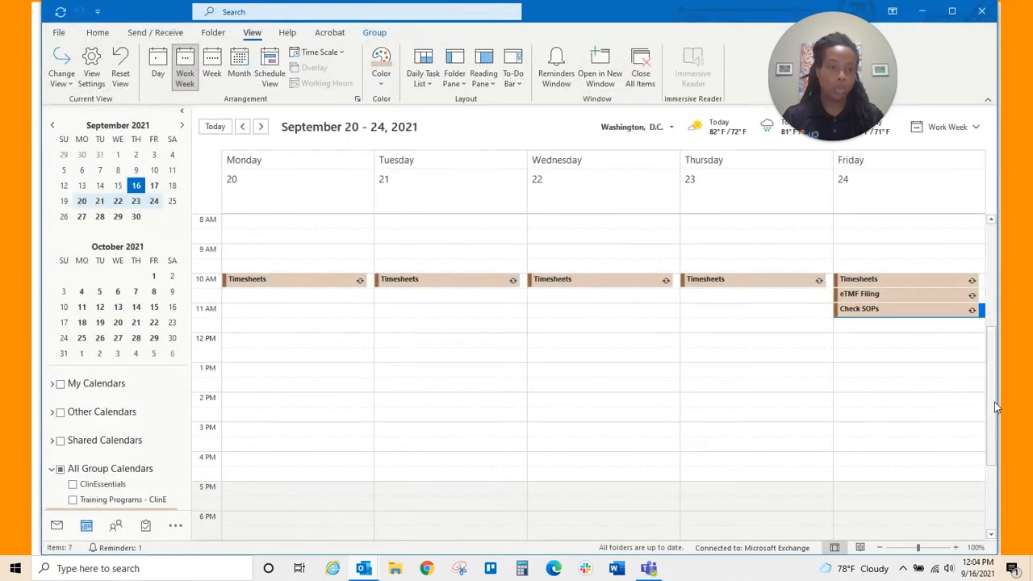
- Verify Check SOPs appears the following week, return to September 20–24, then go back to Mail
left_click(261, 127)
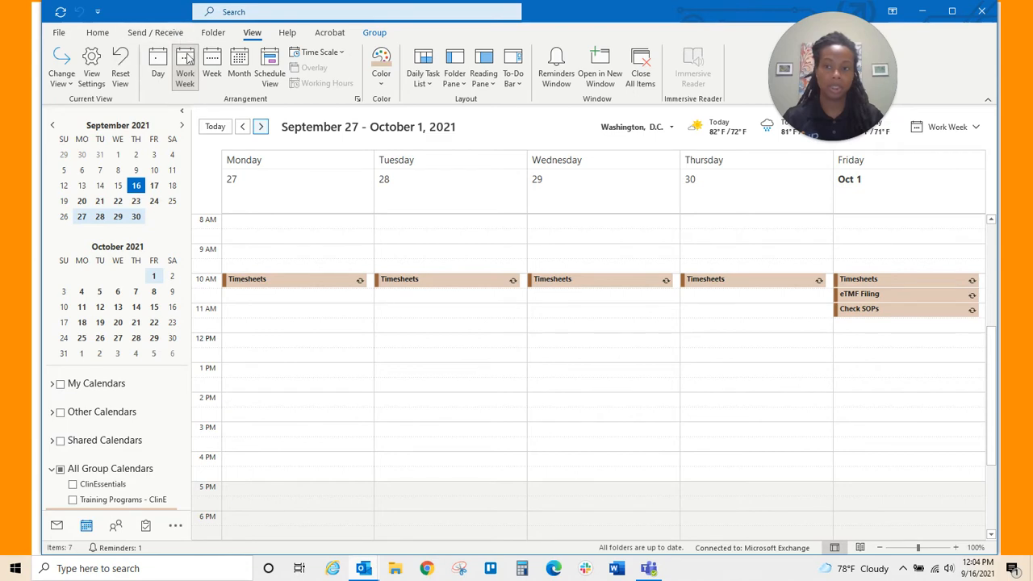
left_click(242, 127)
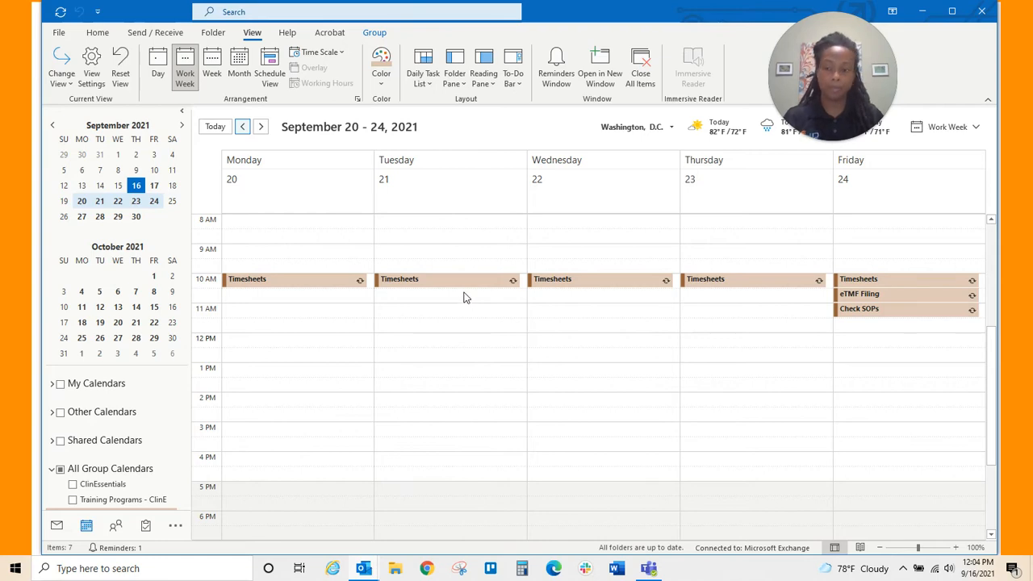
left_click(57, 525)
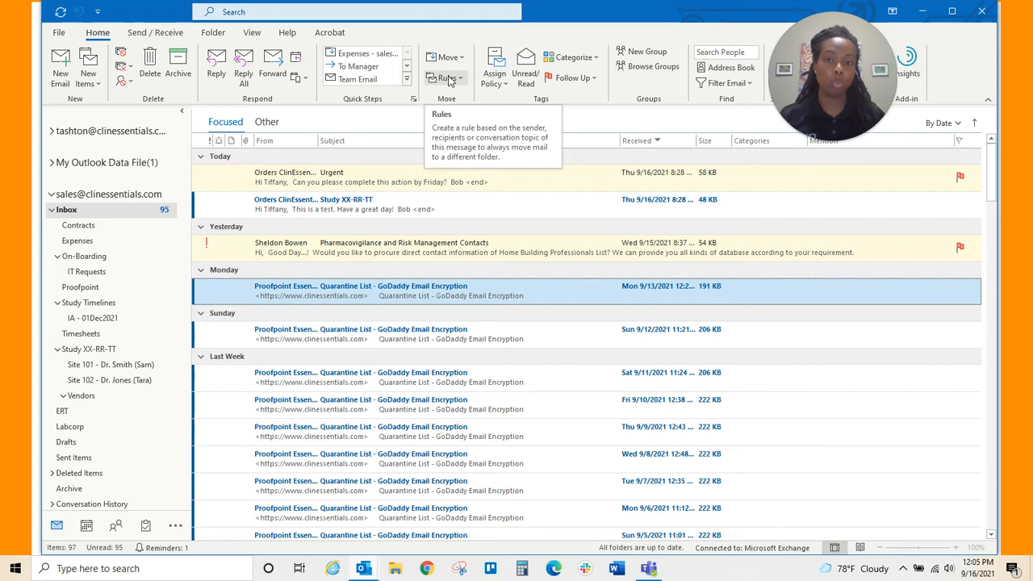
- Create a rule moving mail with subject 'Quarantine List - GoDaddy Email Encryption' to Inbox > Proofpoint
left_click(449, 79)
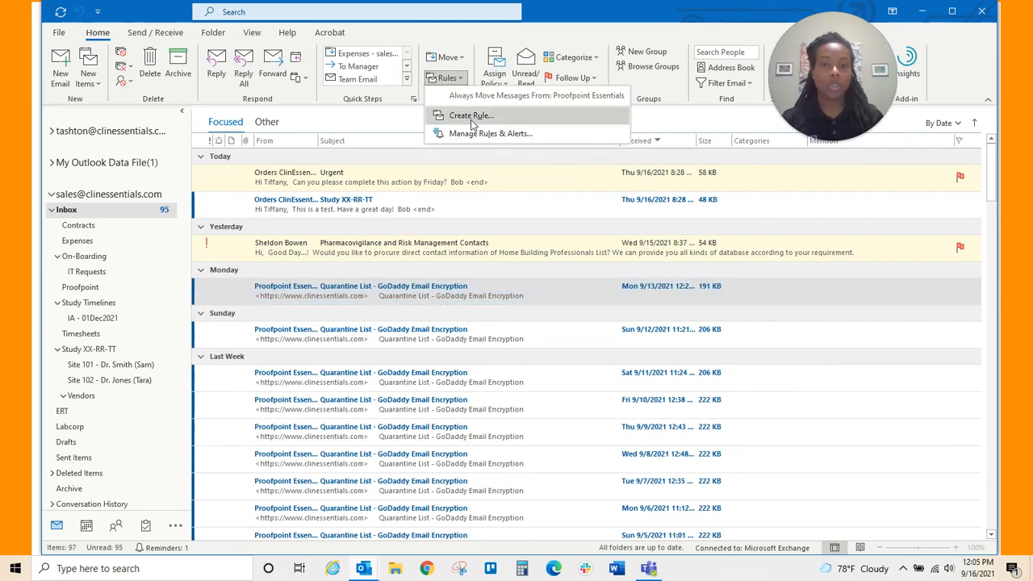
left_click(472, 119)
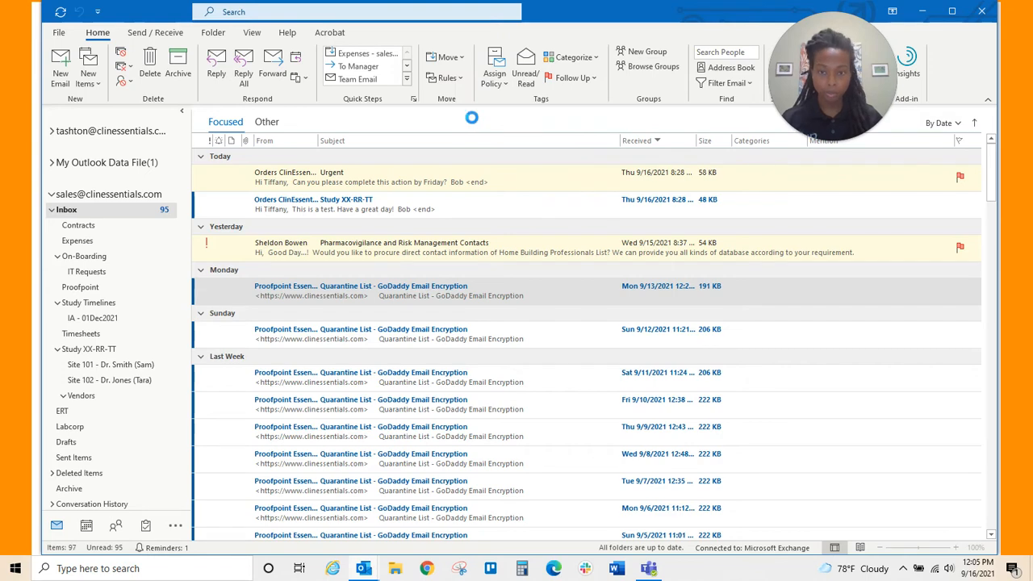
left_click_drag(523, 197, 632, 183)
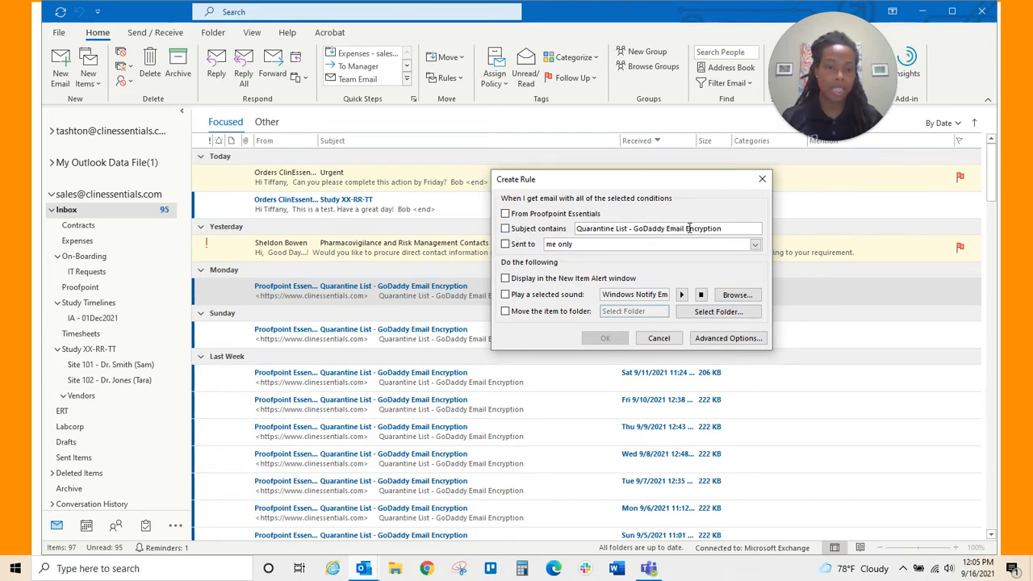
left_click(506, 229)
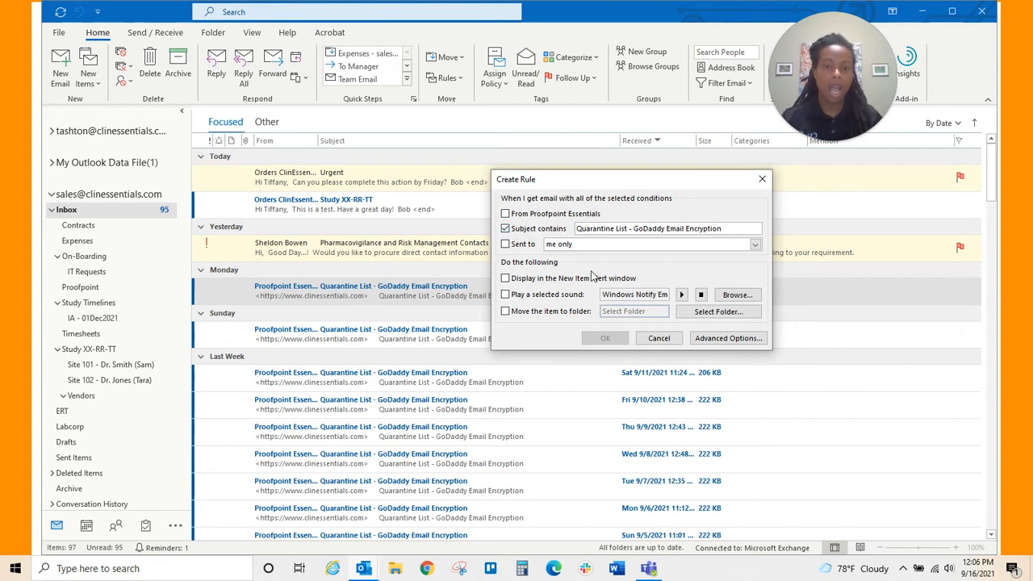
left_click(506, 312)
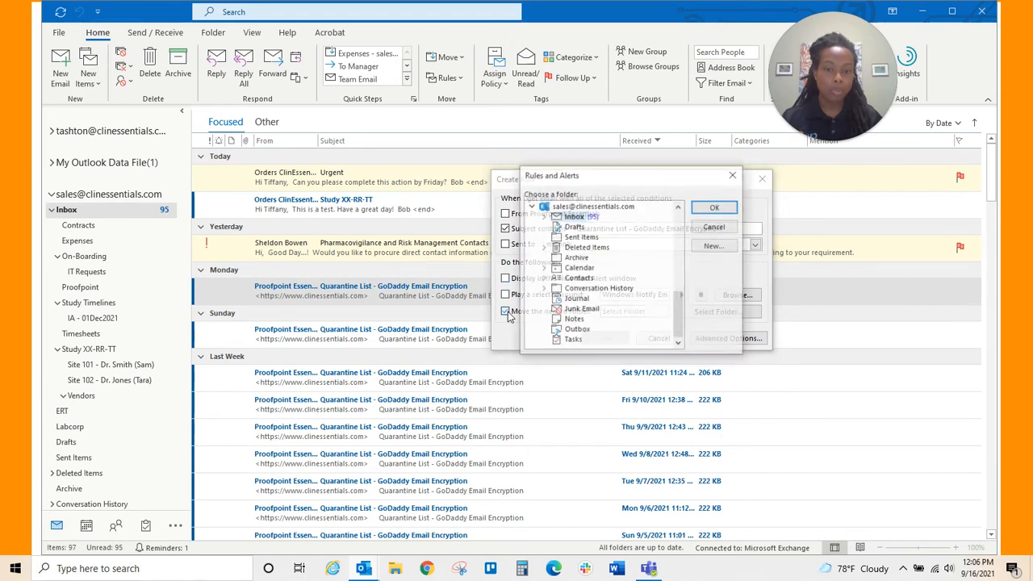
left_click(543, 216)
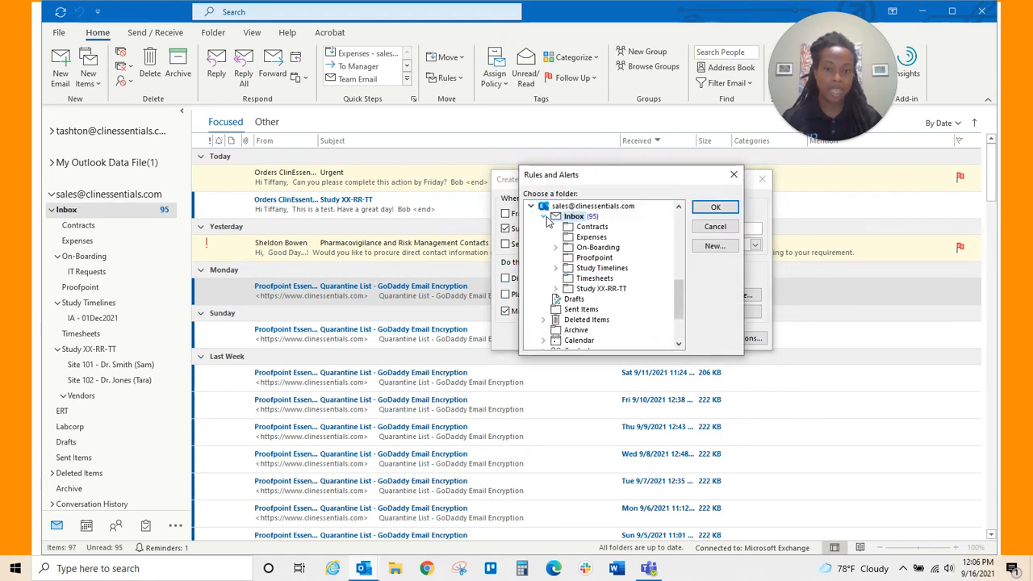
left_click(589, 258)
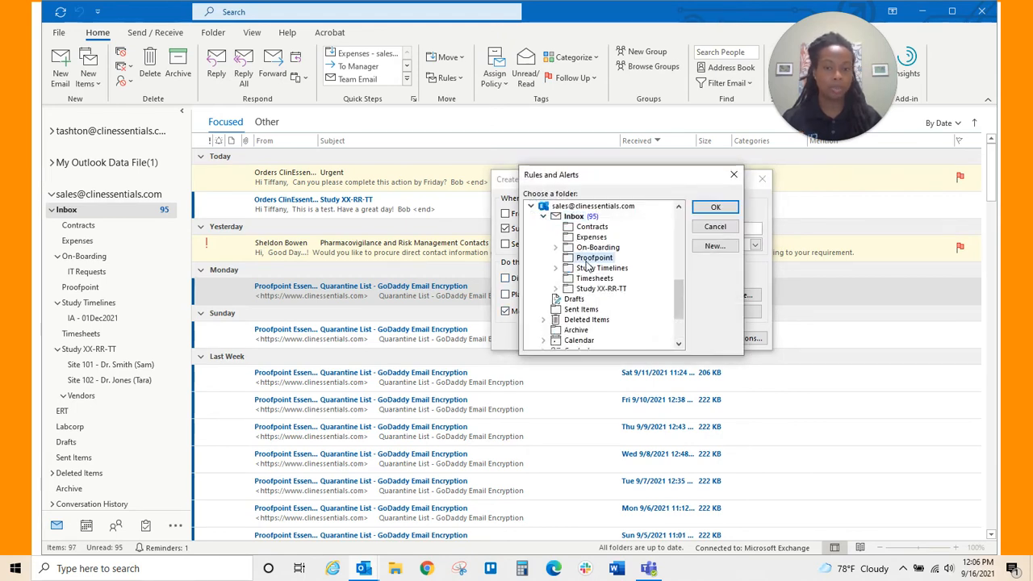
left_click(715, 208)
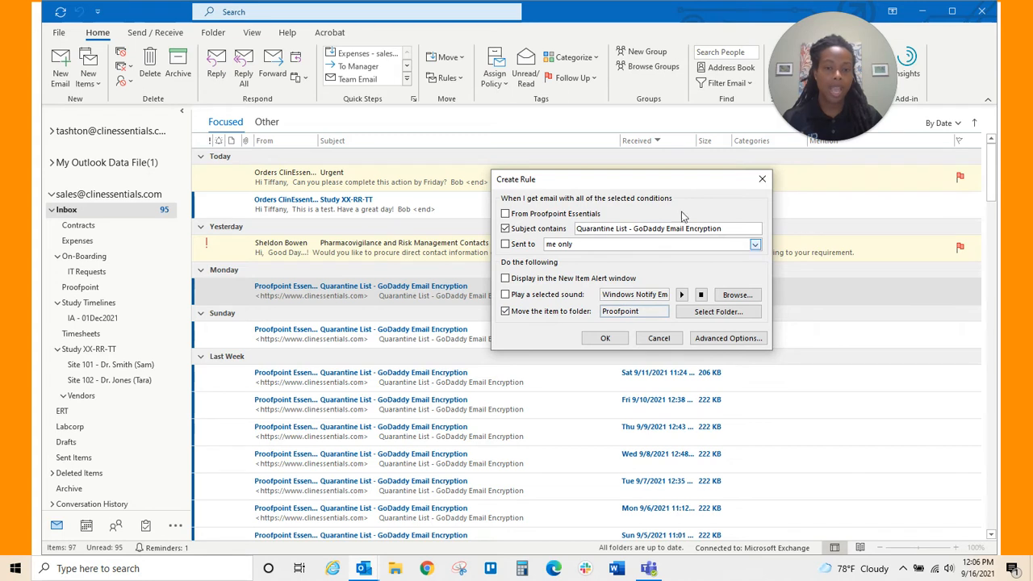
- Save the quarantine-list rule and run it now on messages already in the Inbox
left_click(607, 339)
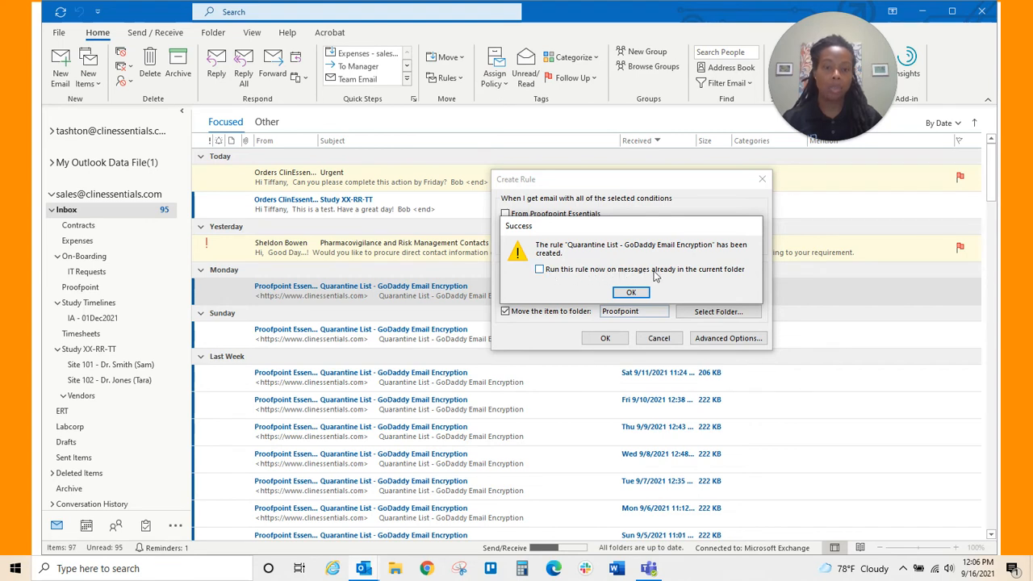
left_click(540, 269)
left_click(631, 292)
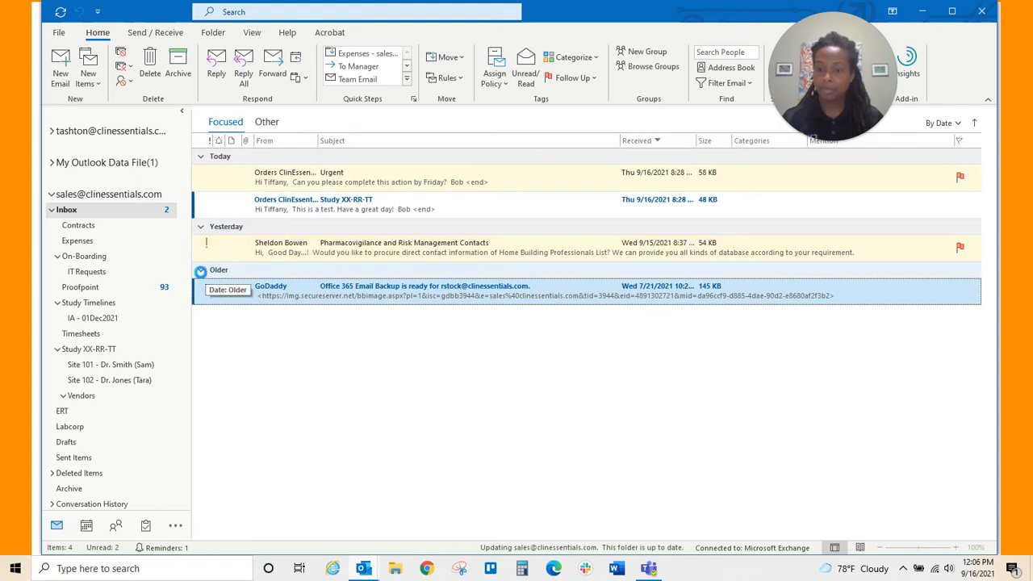
left_click(201, 270)
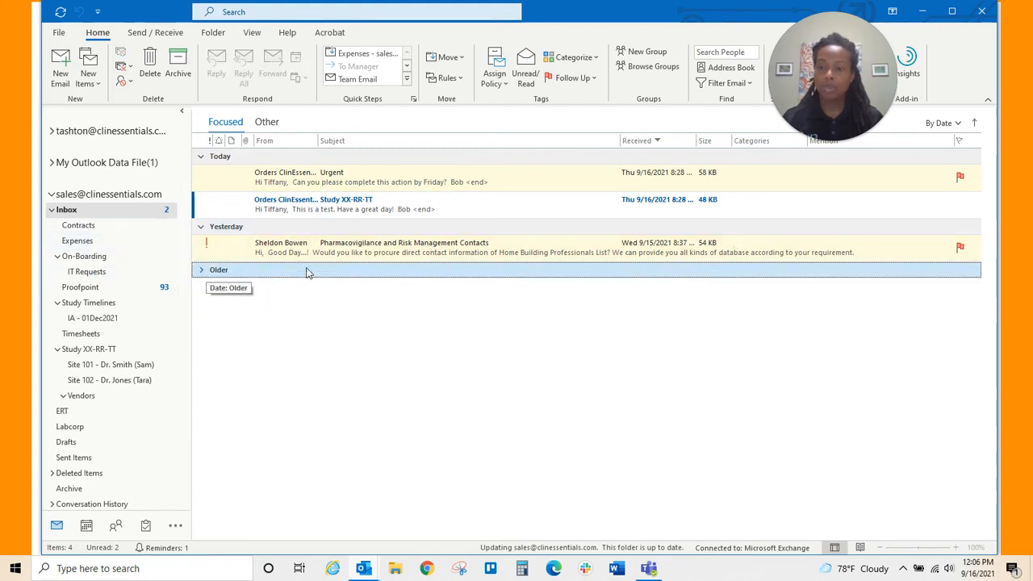
left_click(101, 289)
scroll(413, 239, "down", 15)
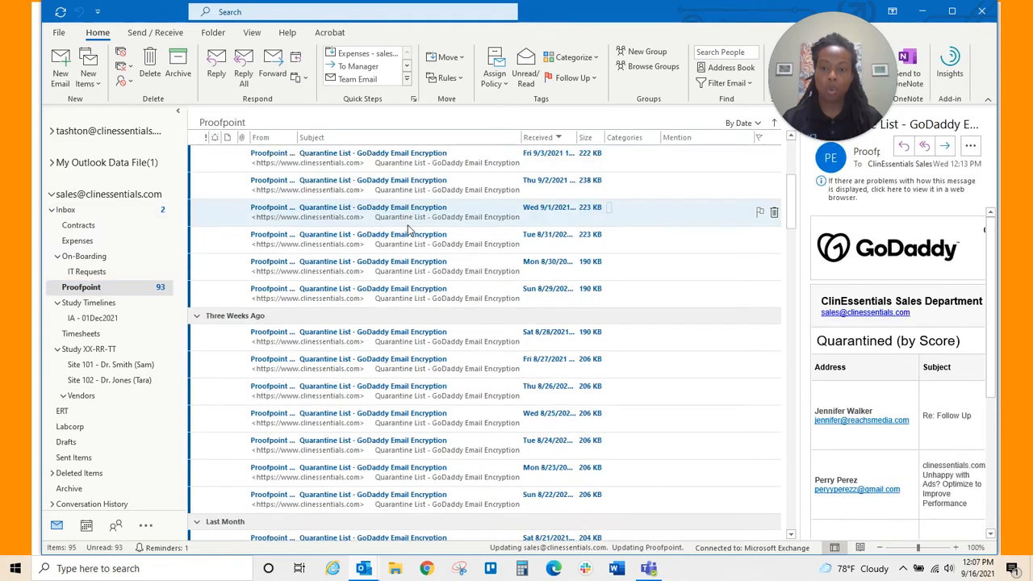
scroll(413, 239, "down", 9)
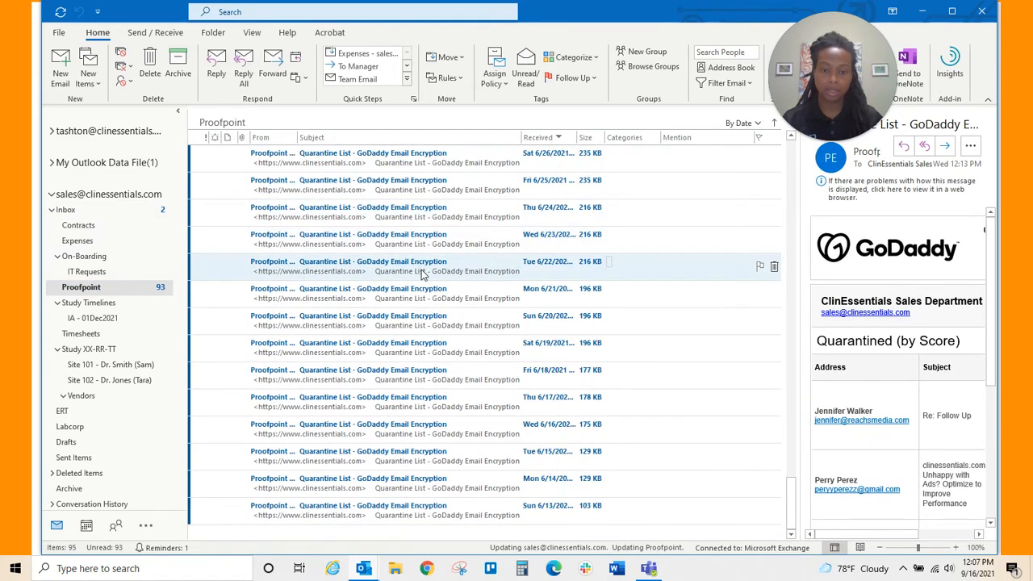
scroll(436, 290, "up", 20)
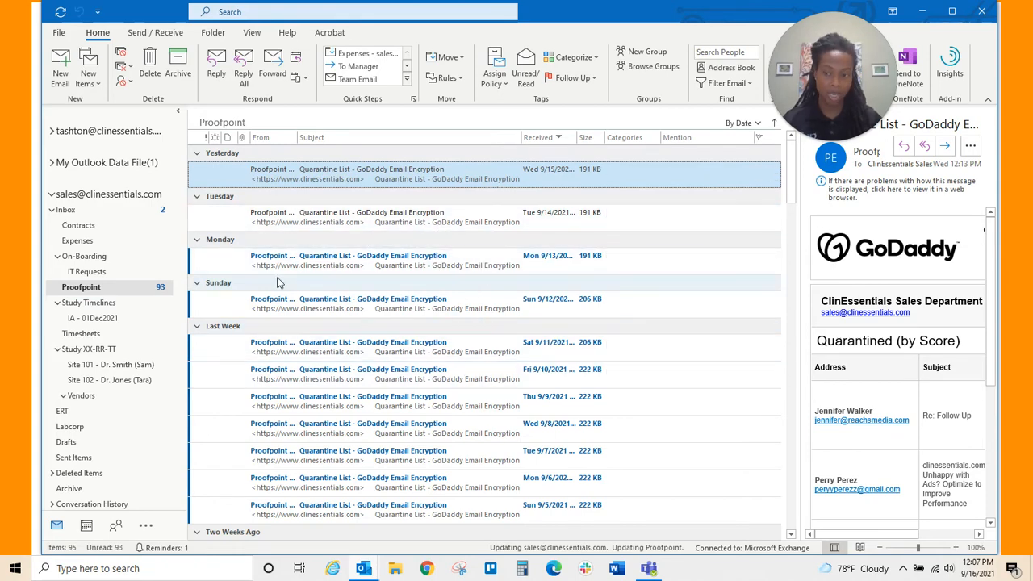
left_click(66, 209)
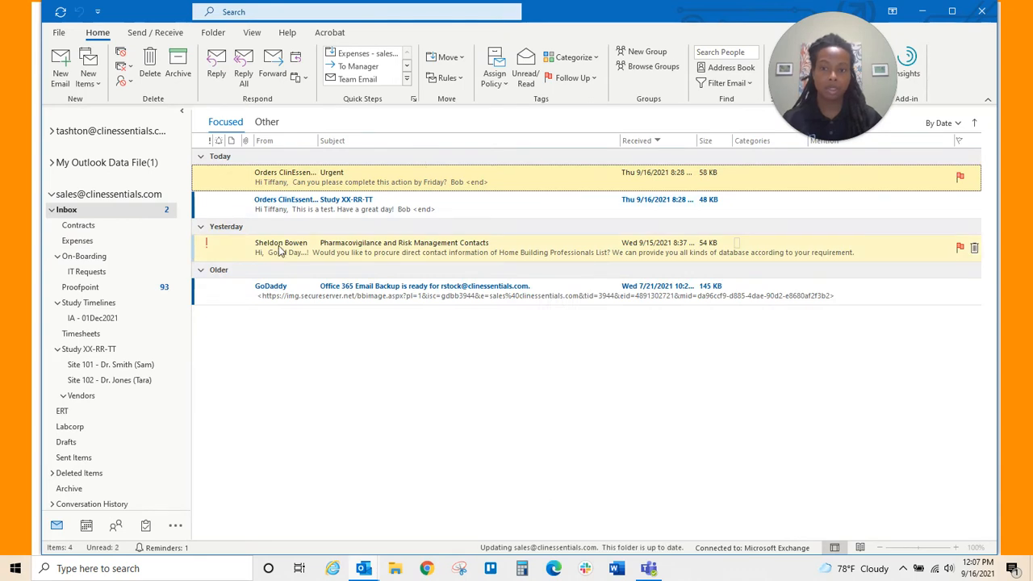
left_click(202, 271)
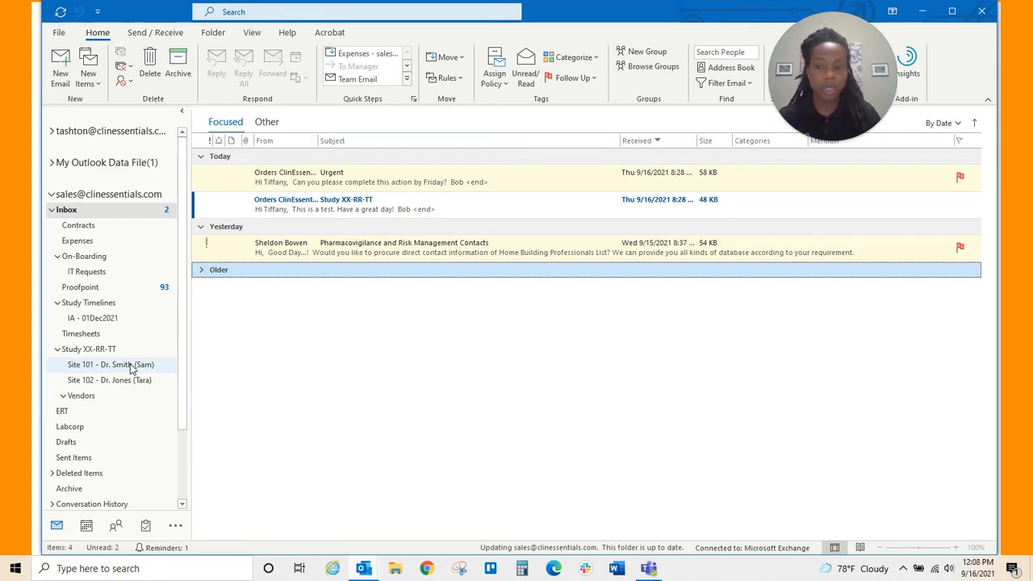
left_click(132, 369)
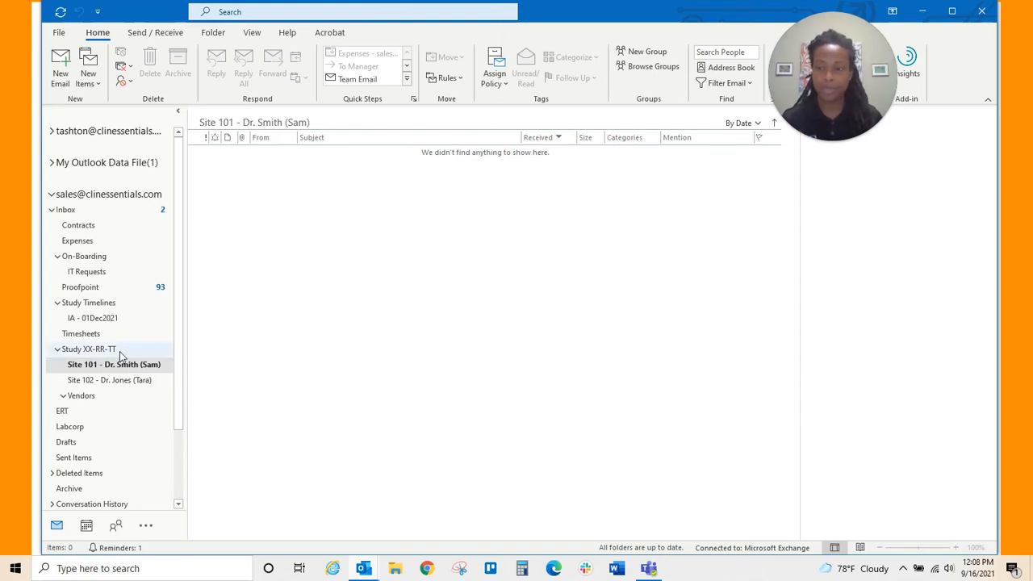
left_click(68, 210)
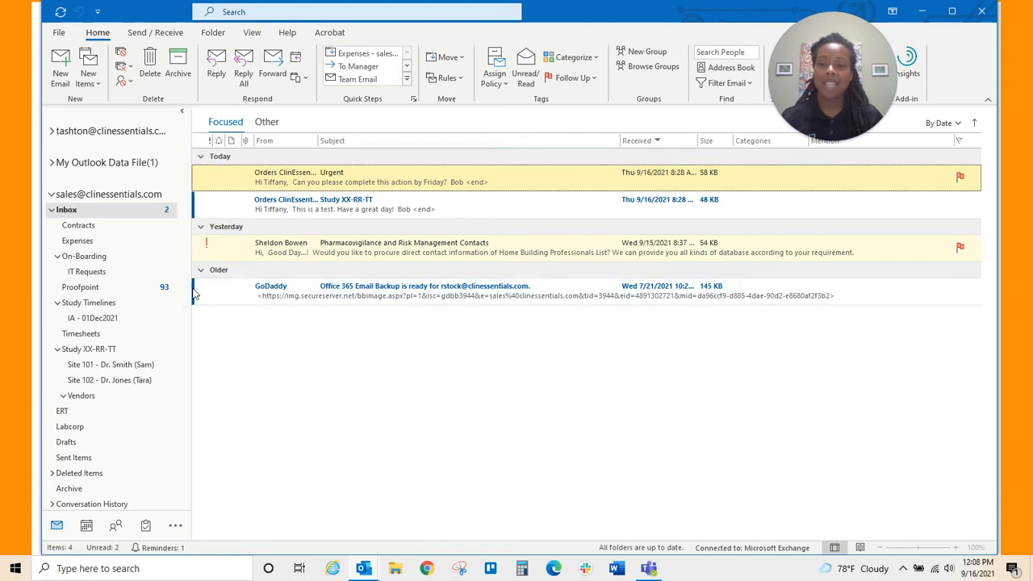
left_click(202, 270)
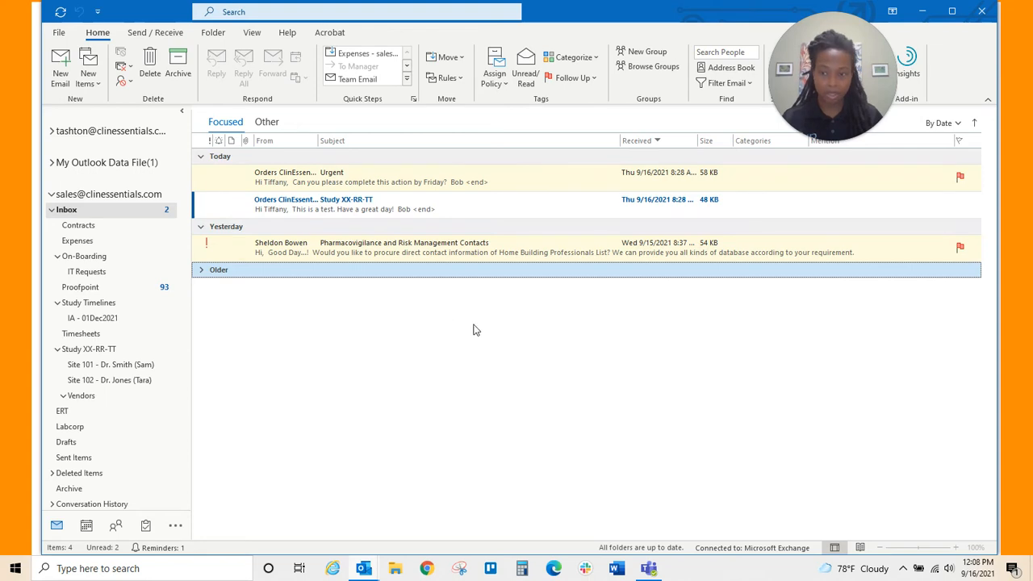
- Move the five quarantine emails from the Proofpoint folder back into the Inbox
left_click(108, 286)
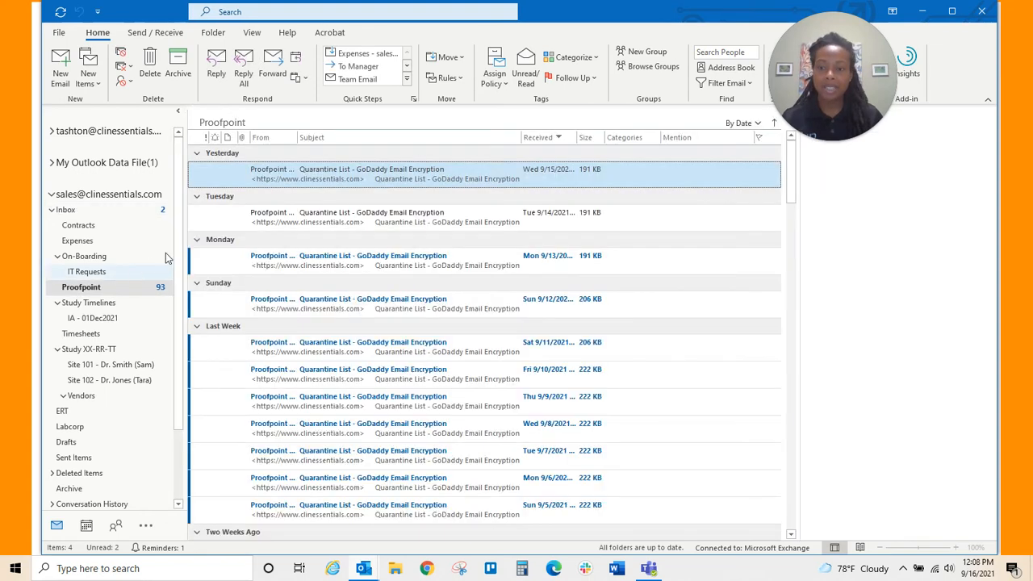
left_click(313, 266, "ctrl")
left_click(311, 305, "ctrl")
left_click(305, 347, "ctrl")
left_click(298, 376, "ctrl")
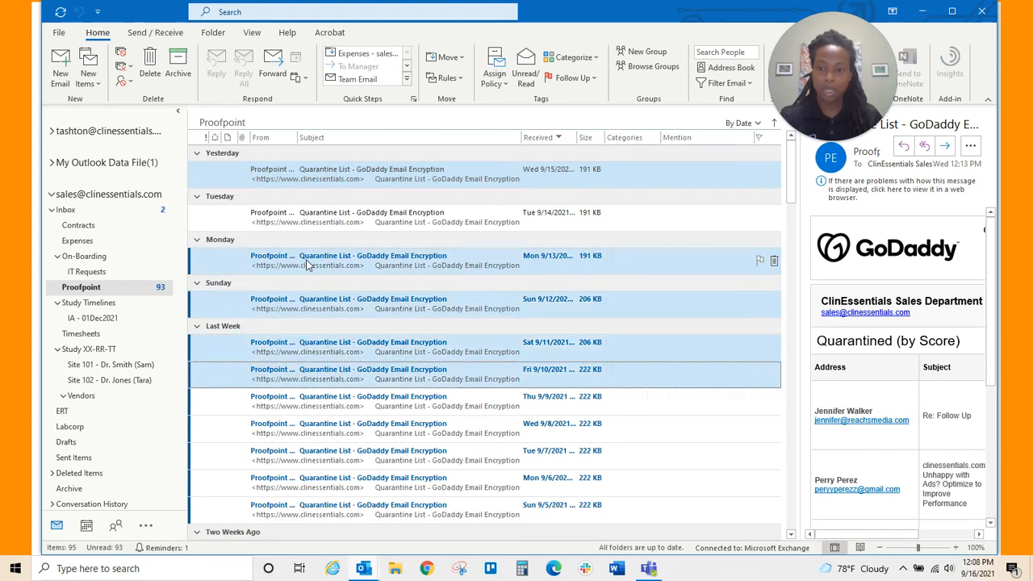
left_click_drag(300, 265, 66, 210)
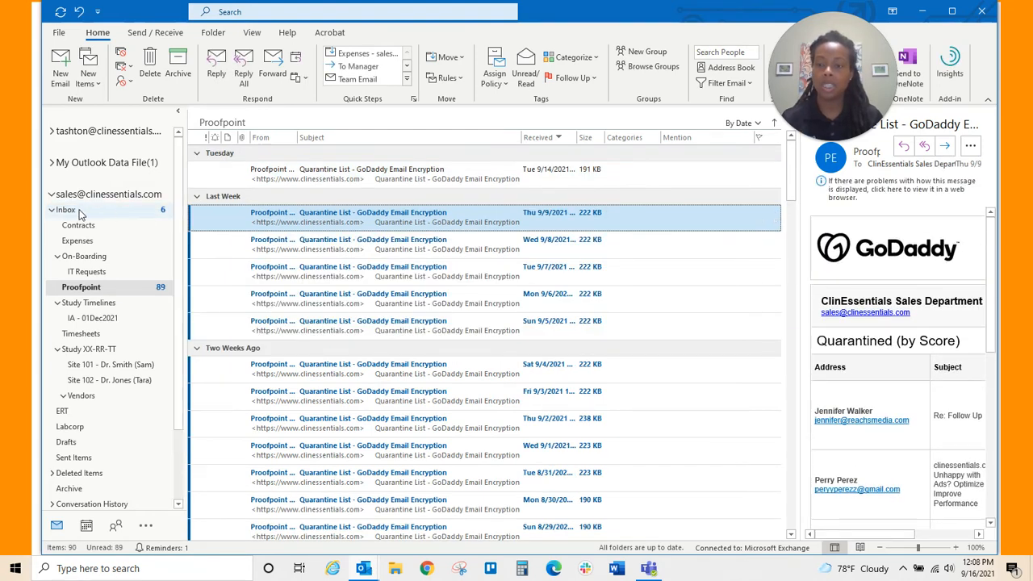
- Check the returned emails in the Inbox, collapse the Older group, and show the View ribbon
left_click(79, 211)
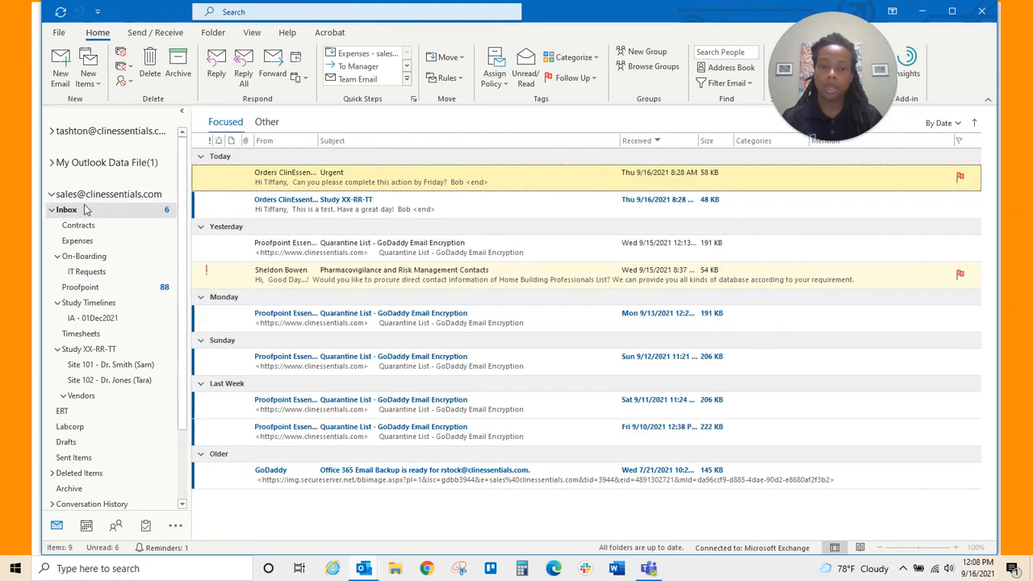
left_click(201, 455)
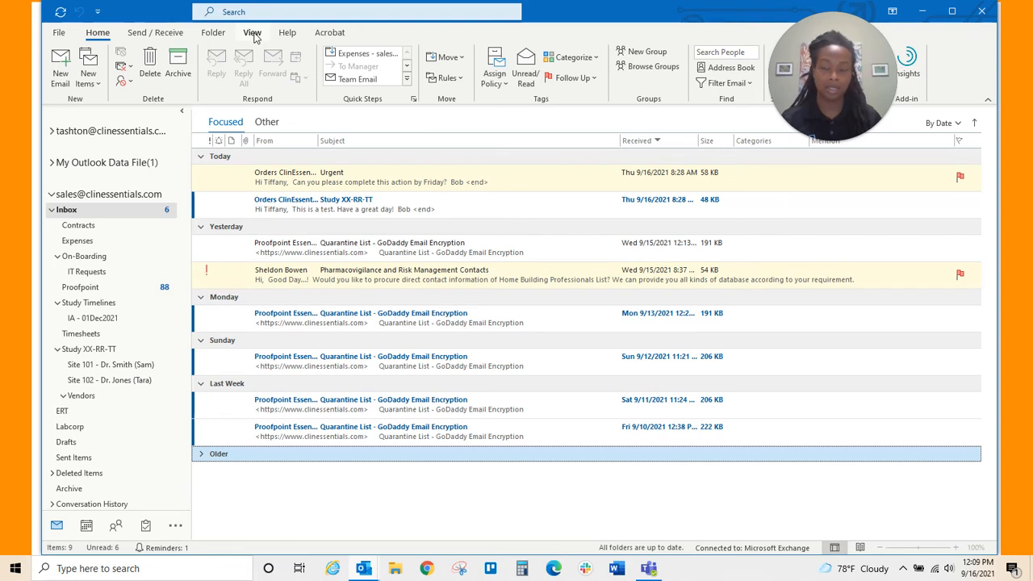
left_click(253, 33)
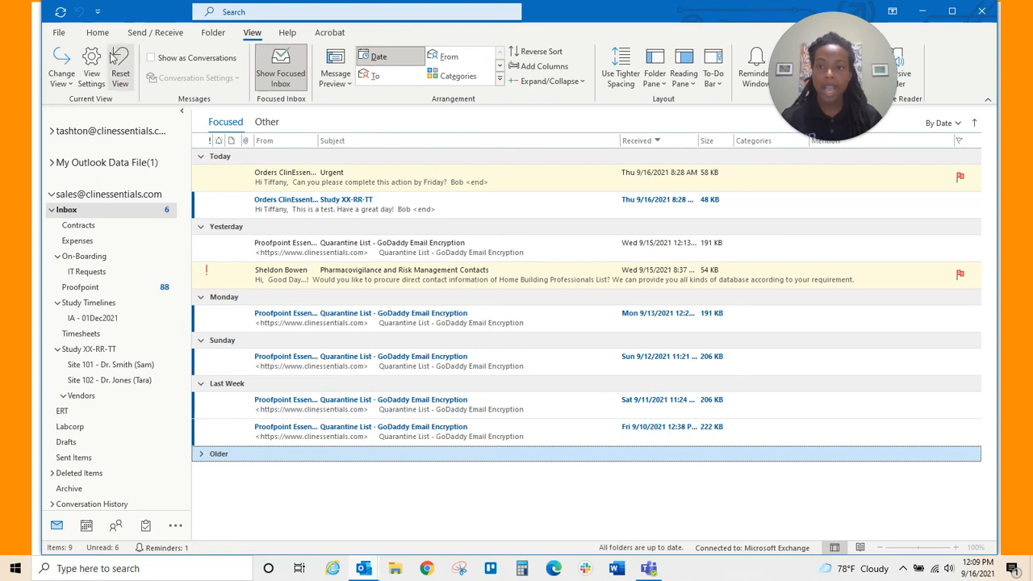
- In the view's Conditional Formatting, add a new rule named with the user's first name
left_click(91, 78)
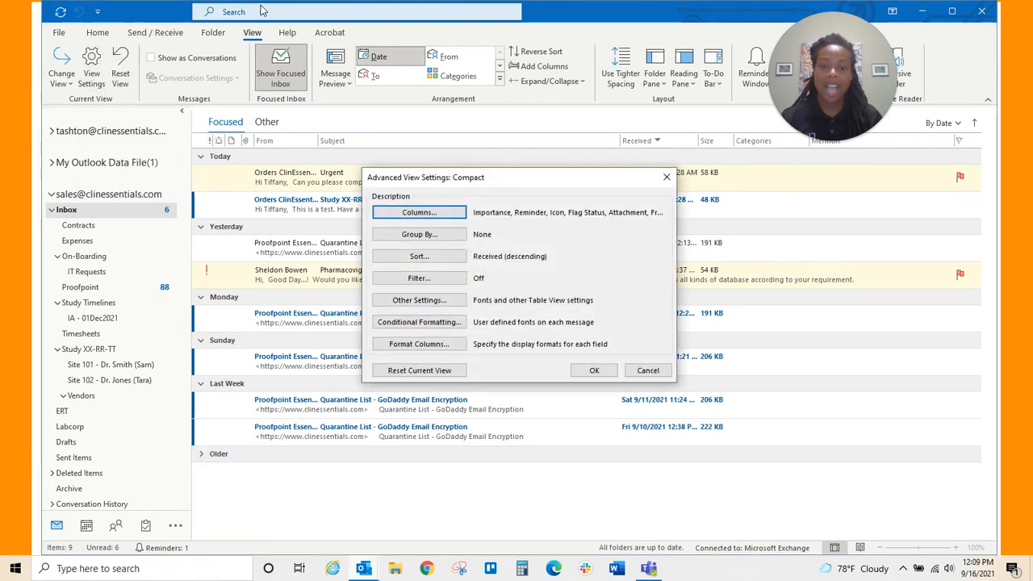
left_click(410, 322)
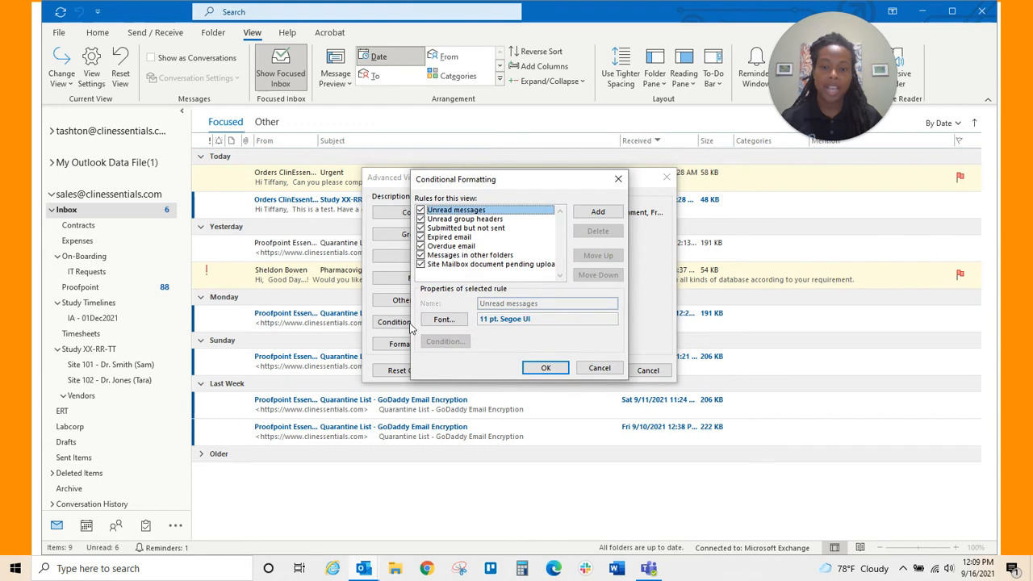
left_click(597, 212)
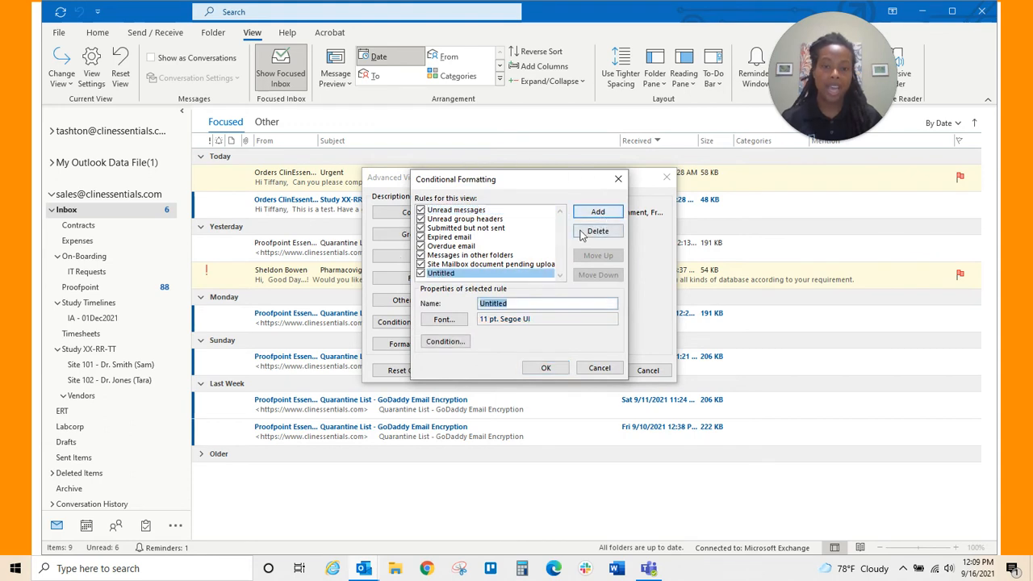
type("tiff")
key("BackSpace")
key("BackSpace")
key("BackSpace")
key("BackSpace")
type("Tiffany")
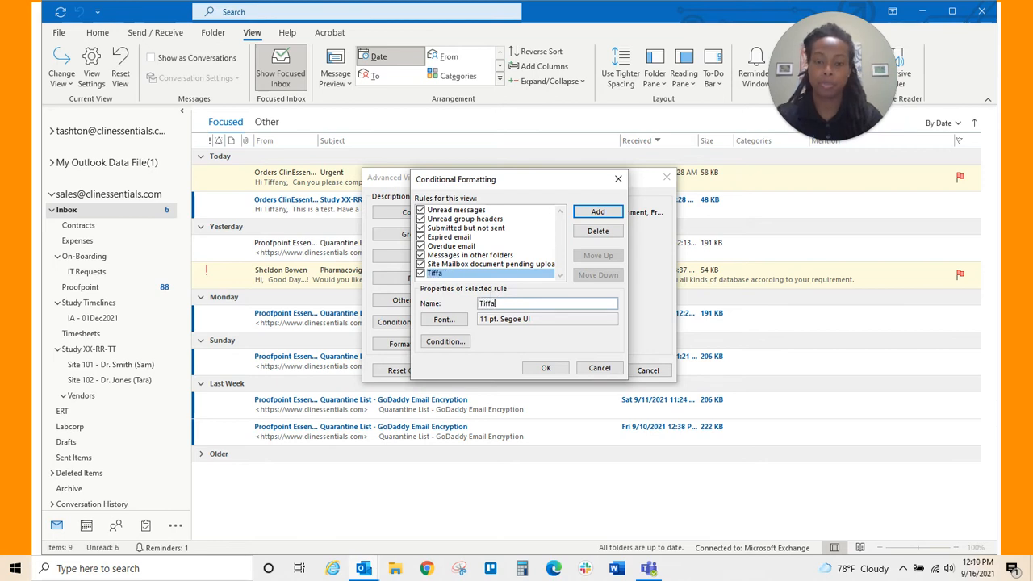
- Give the first-name rule an 11 pt bold Sitka Small font in Fuchsia
left_click(458, 320)
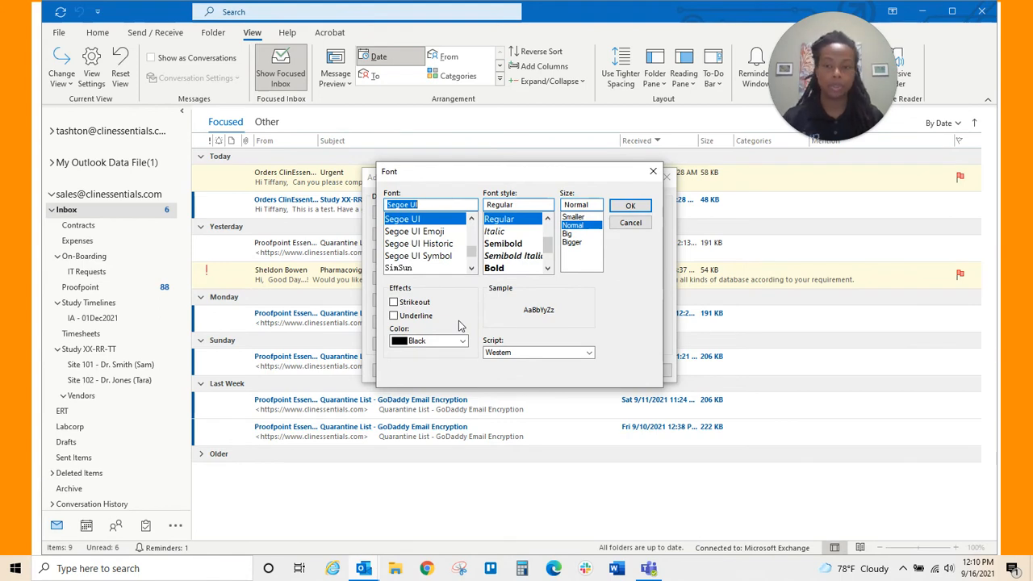
left_click(472, 268)
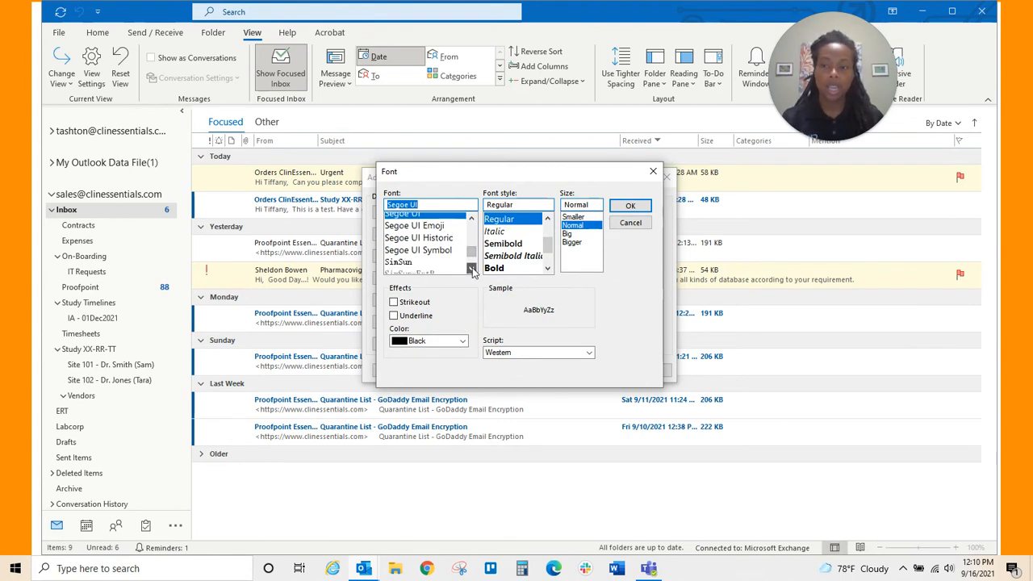
left_click(472, 269)
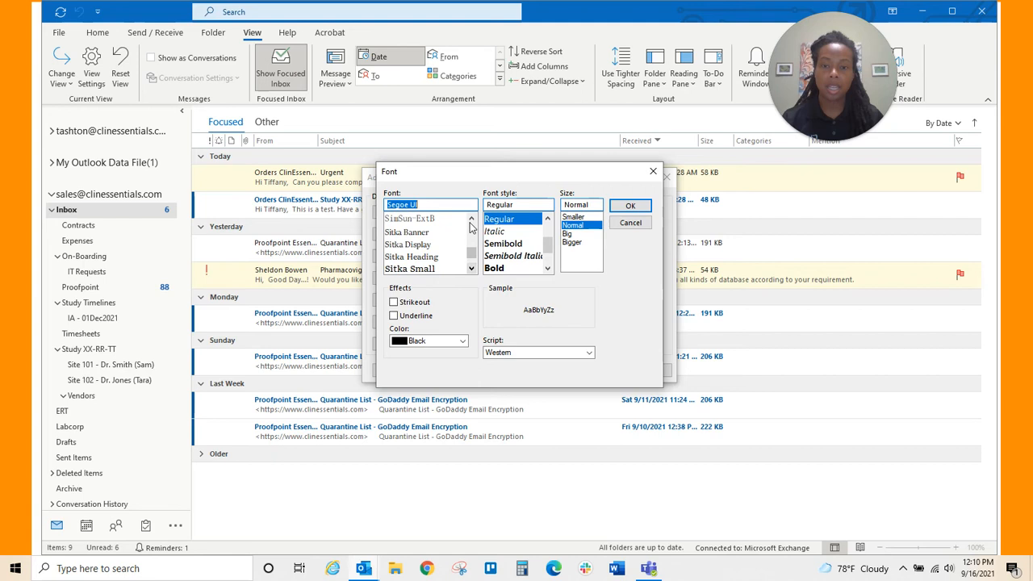
left_click(428, 269)
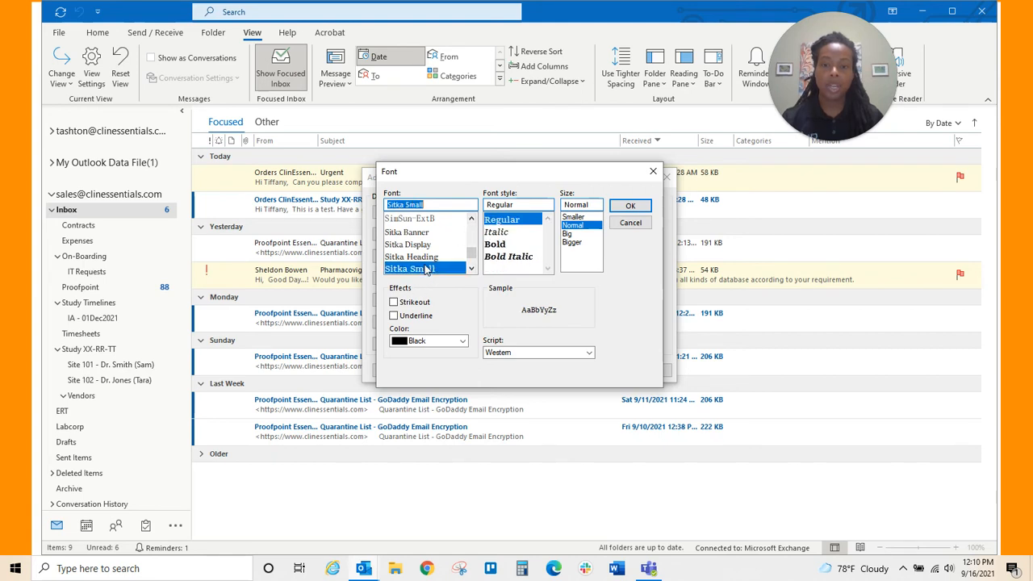
left_click(463, 341)
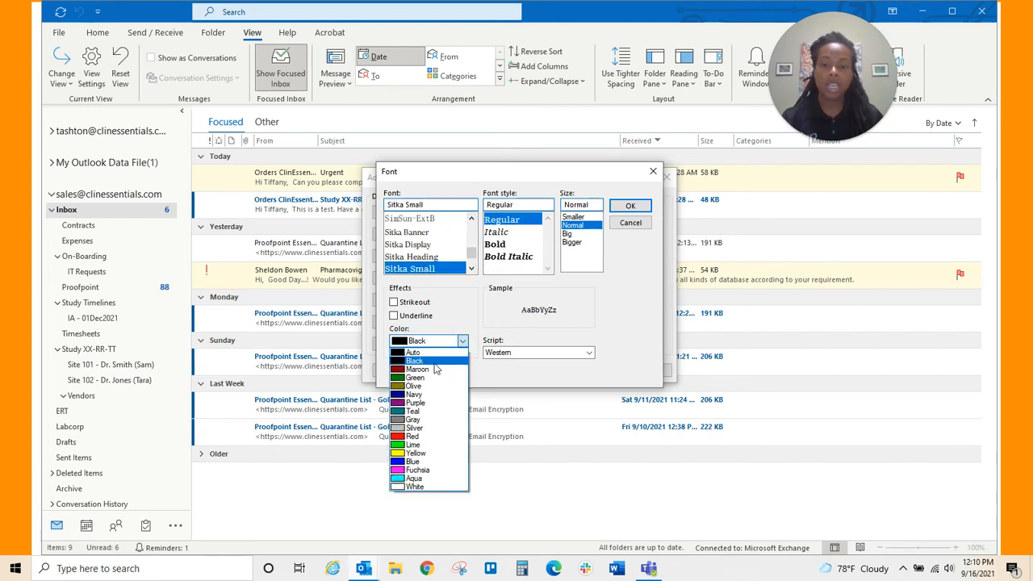
left_click(410, 469)
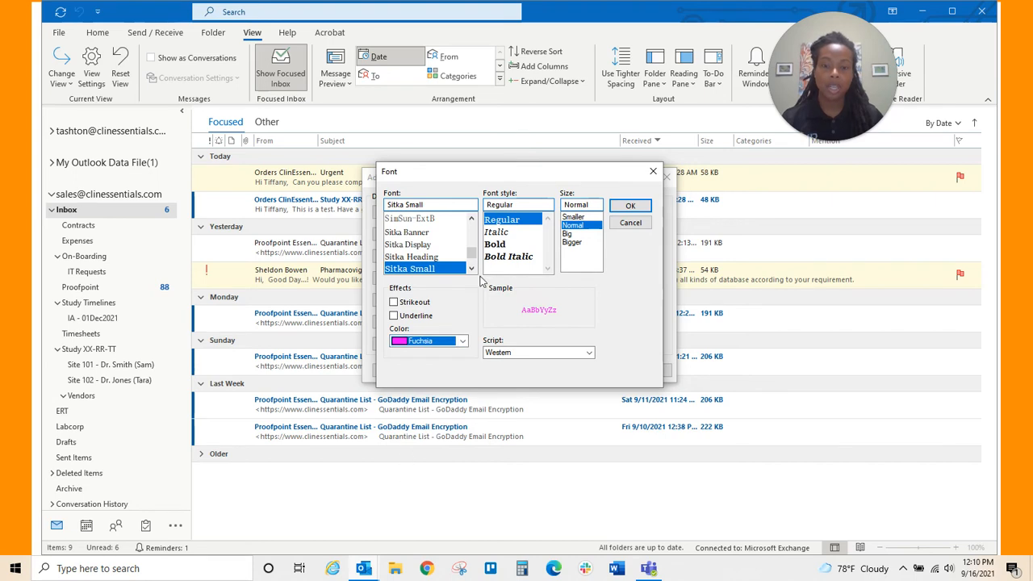
left_click(509, 245)
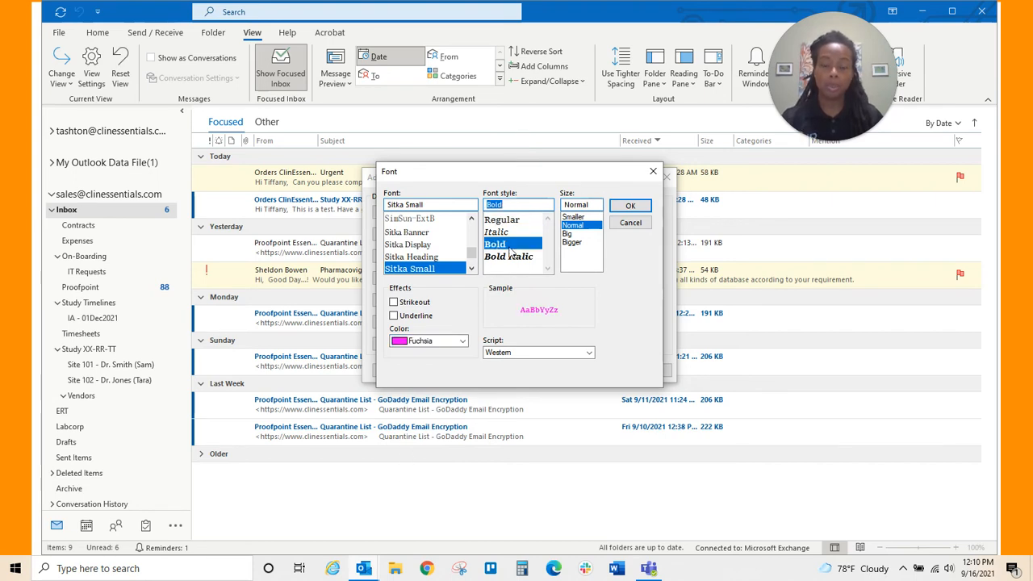
left_click(629, 206)
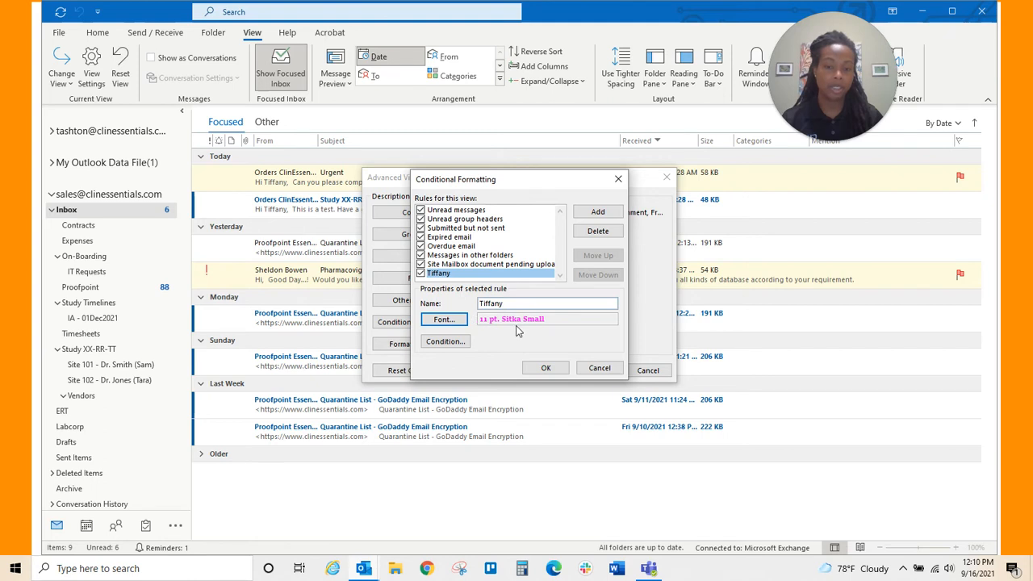
- Make the rule search for the user's first name in the subject field and message body
left_click(443, 342)
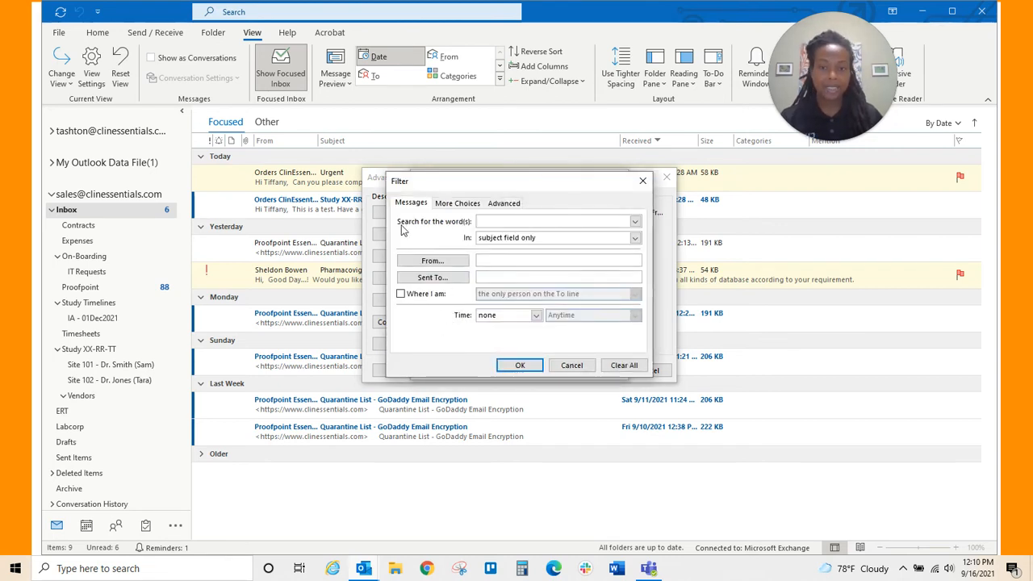
type("Tiffany")
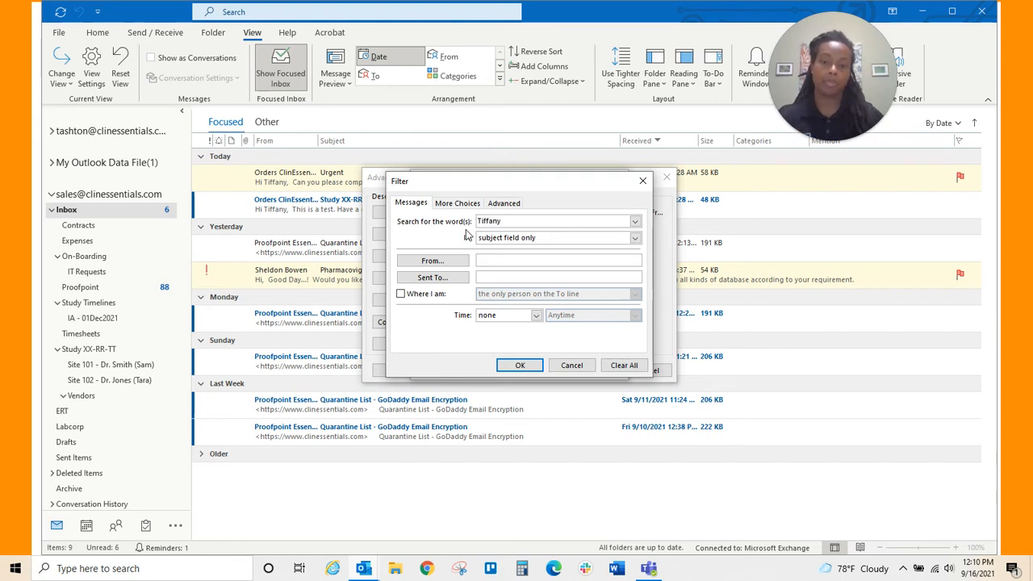
left_click(635, 237)
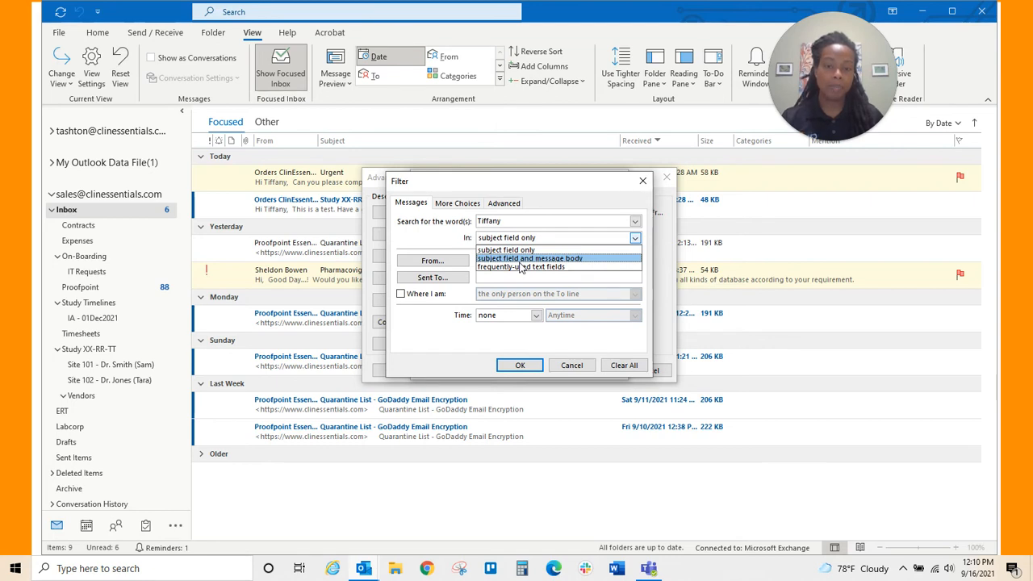
left_click(532, 258)
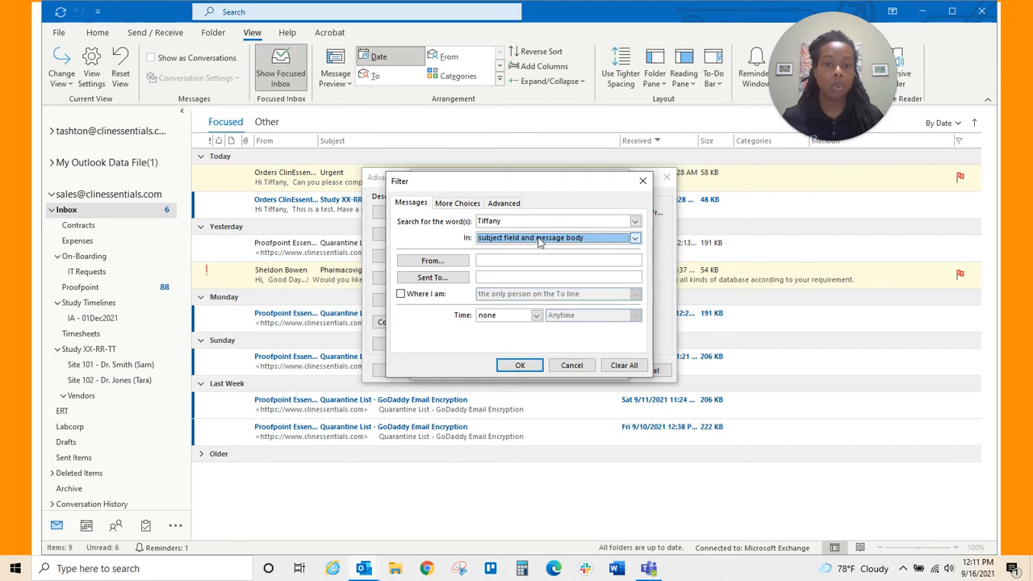
left_click(532, 241)
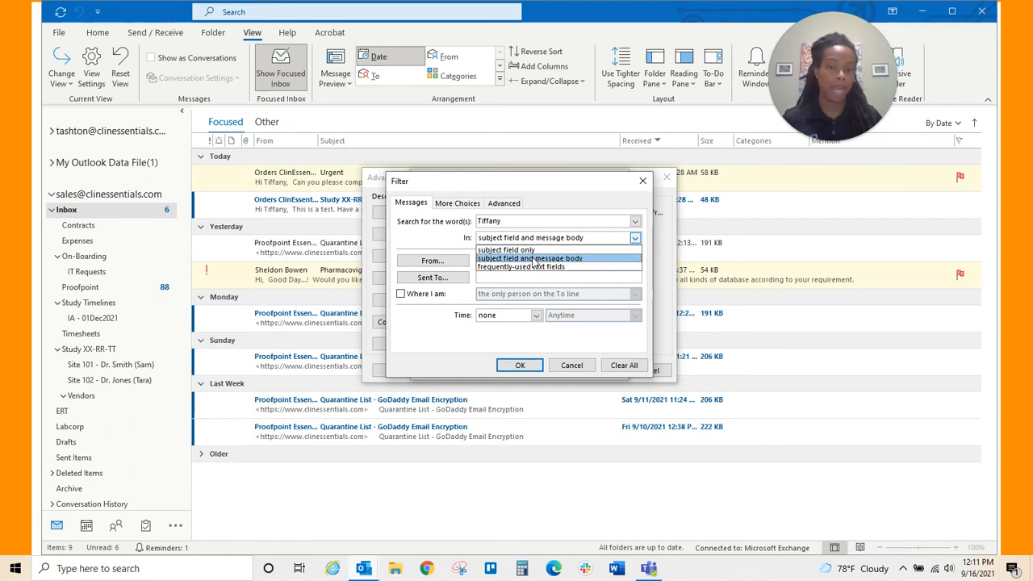
- Keep the subject field and message body scope and confirm the Filter condition
left_click(533, 258)
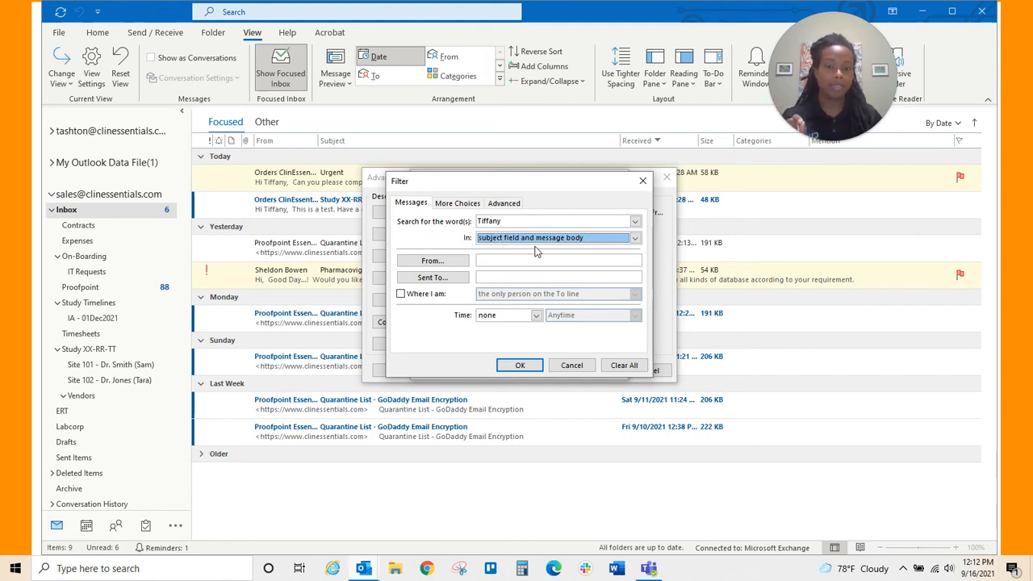
left_click(523, 366)
- Apply the formatting rules to the Inbox, then open the Monday Proofpoint email to check its sender
left_click(543, 368)
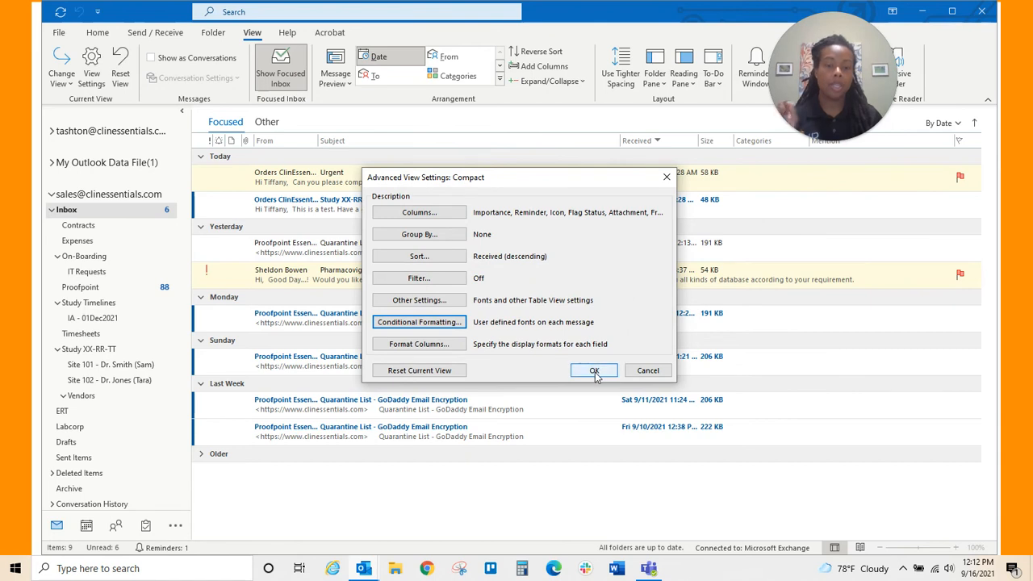
left_click(595, 372)
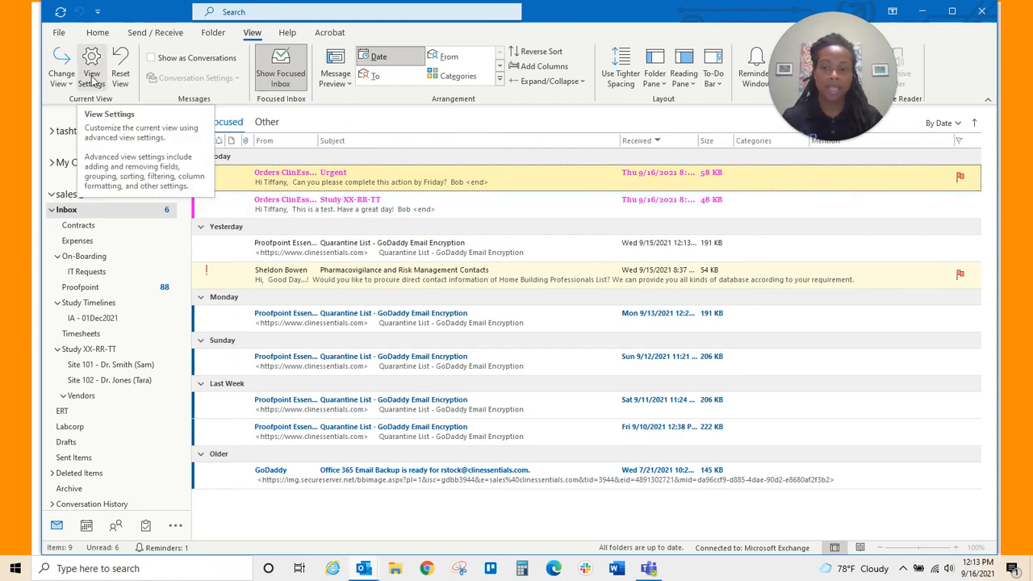
left_click(411, 320)
double_click(410, 320)
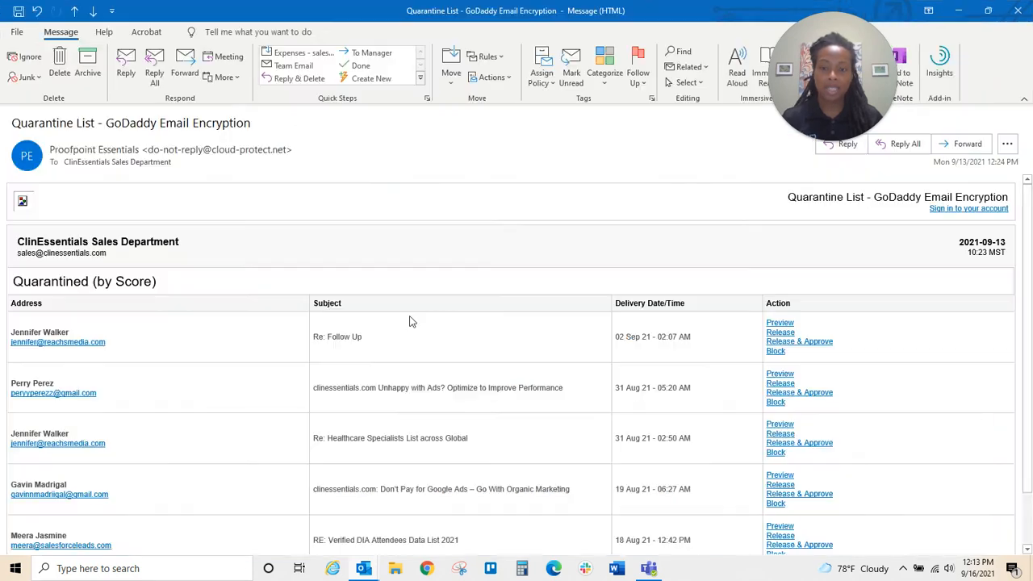
mouse_move(202, 151)
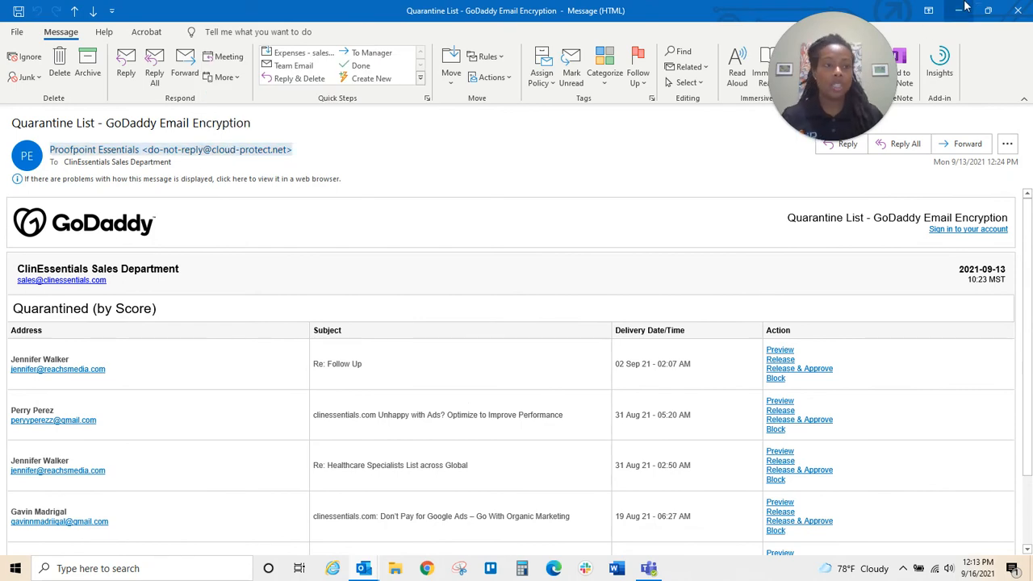
left_click(1015, 11)
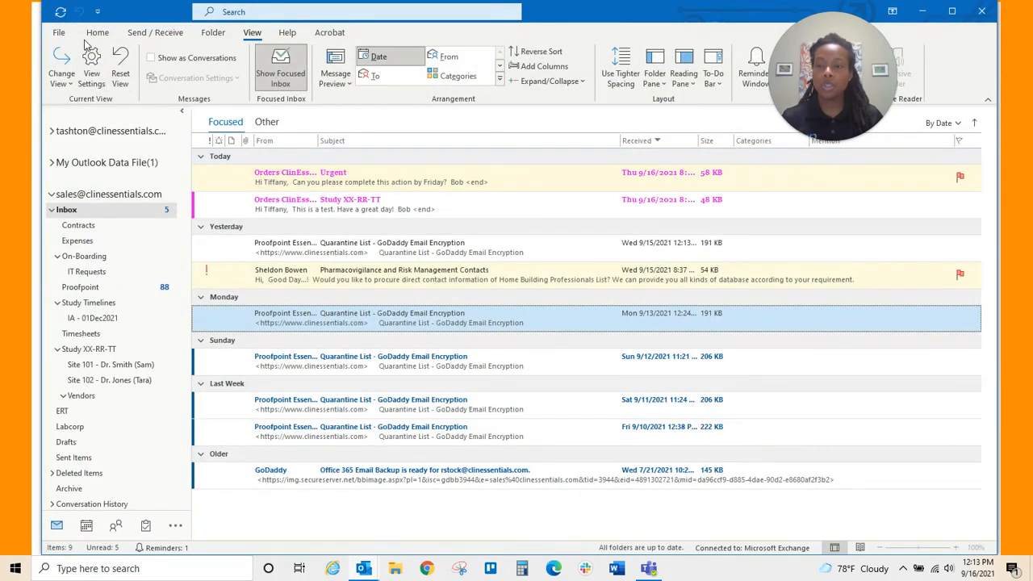
- Add a second conditional formatting rule named 'Manager' below the first-name rule
left_click(90, 65)
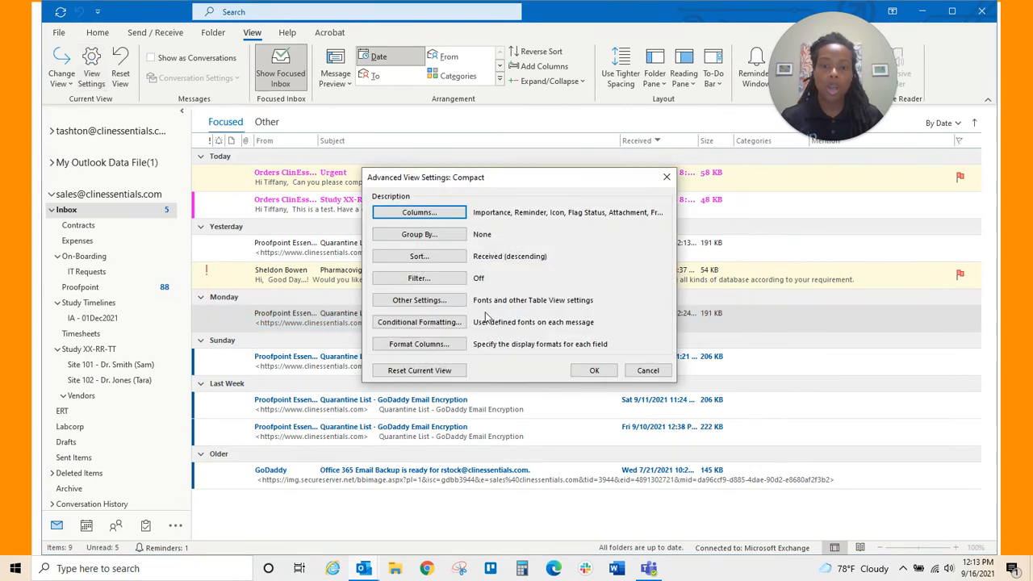
left_click(642, 373)
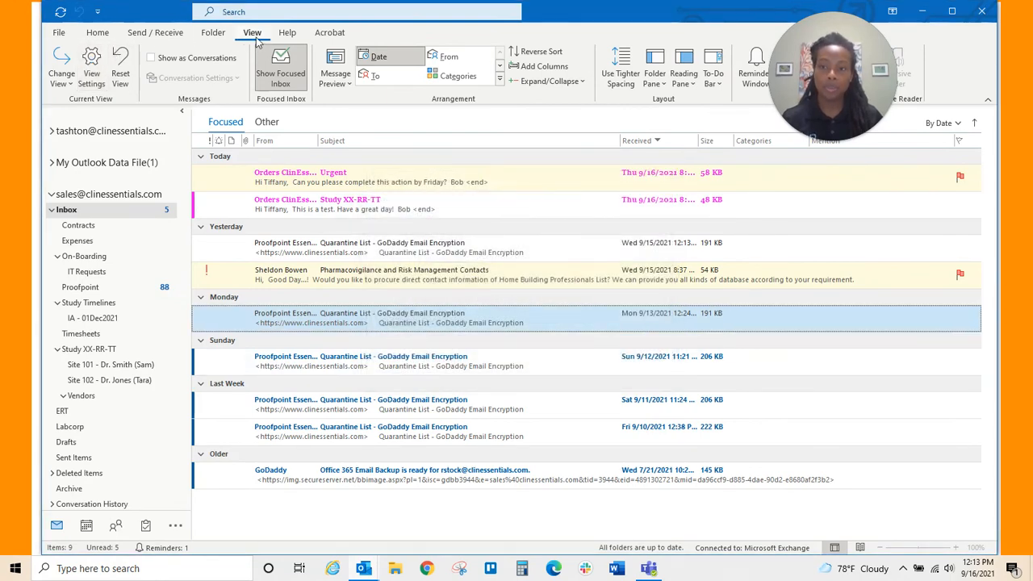
left_click(104, 80)
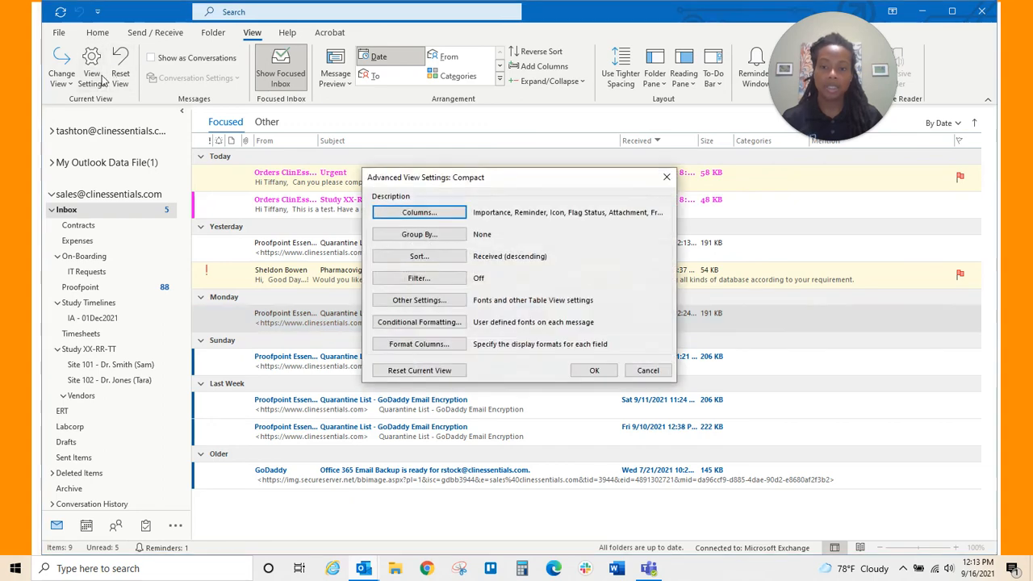
left_click(424, 324)
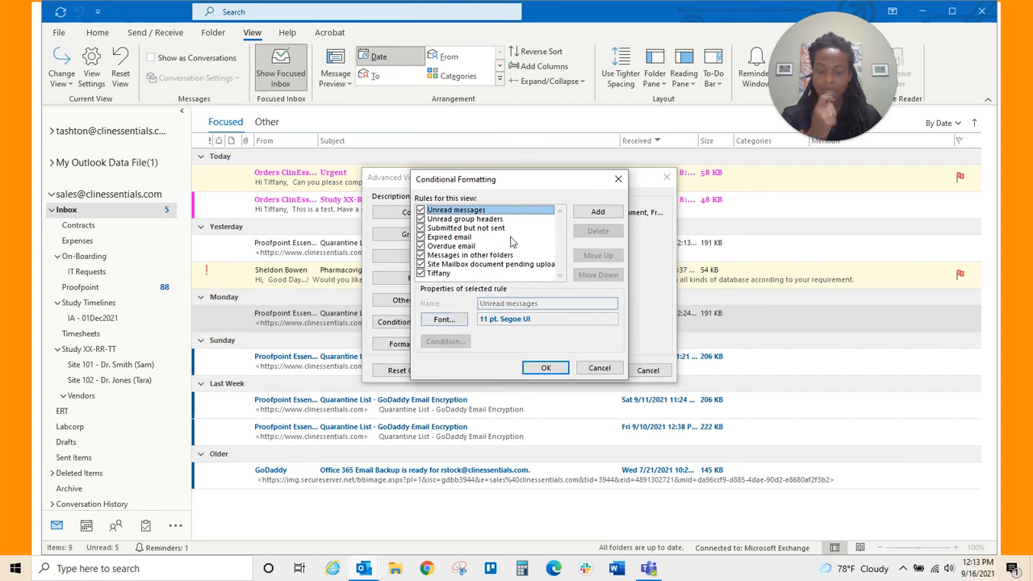
left_click(598, 212)
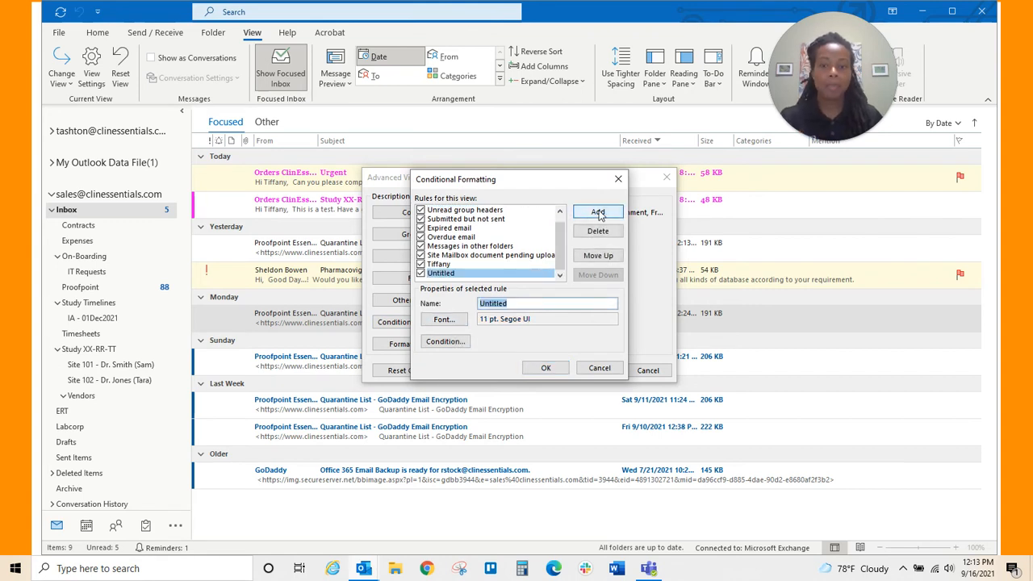
type("Ma")
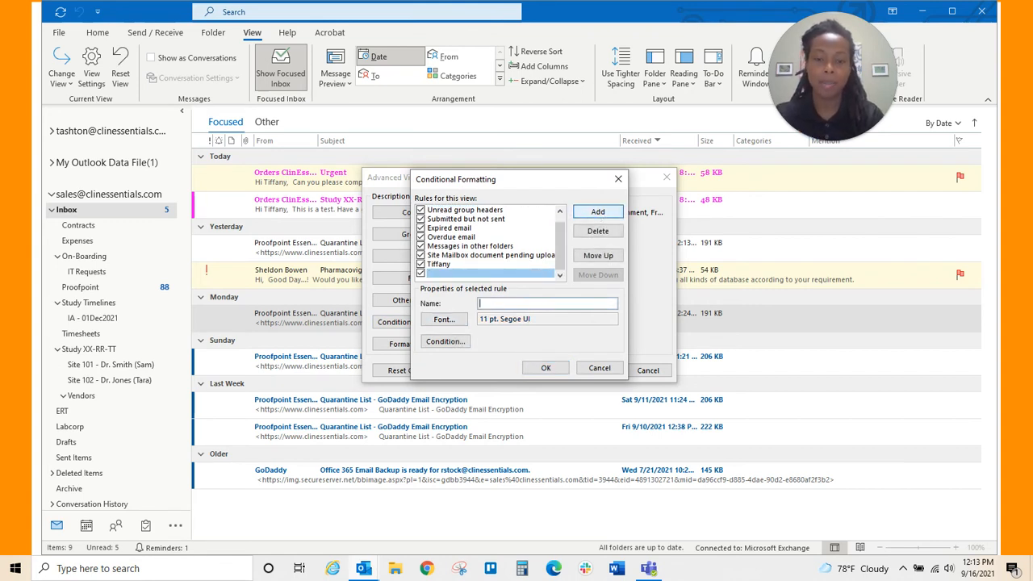
type("nager")
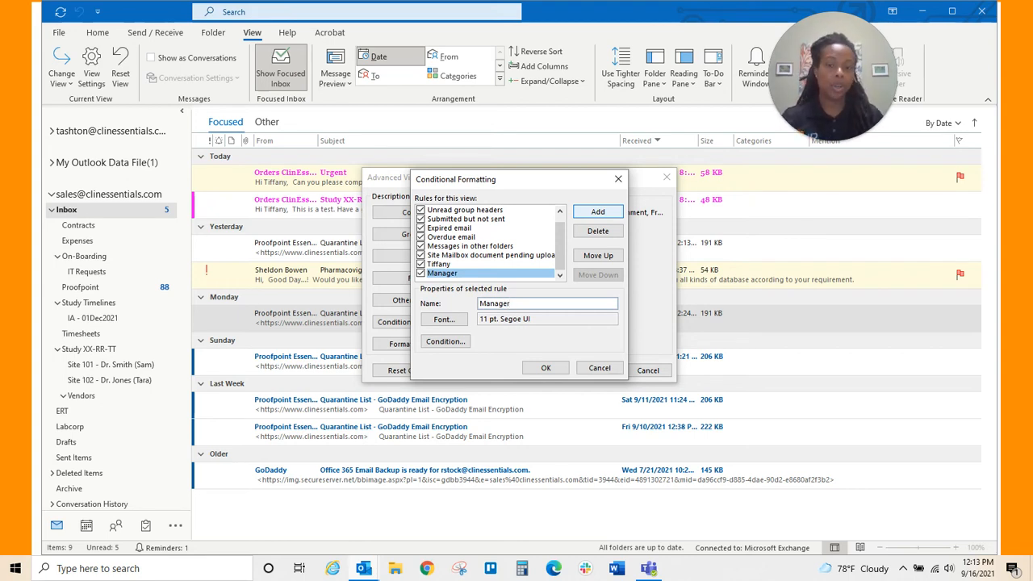
left_click(462, 322)
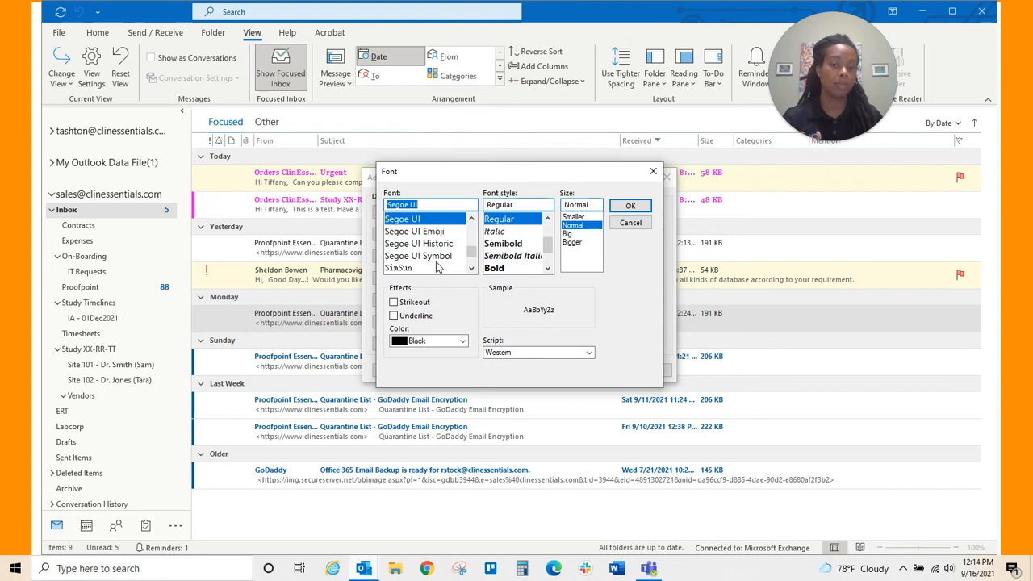
- Give the Manager rule an 11 pt bold System font in Red
scroll(425, 258, "down", 3)
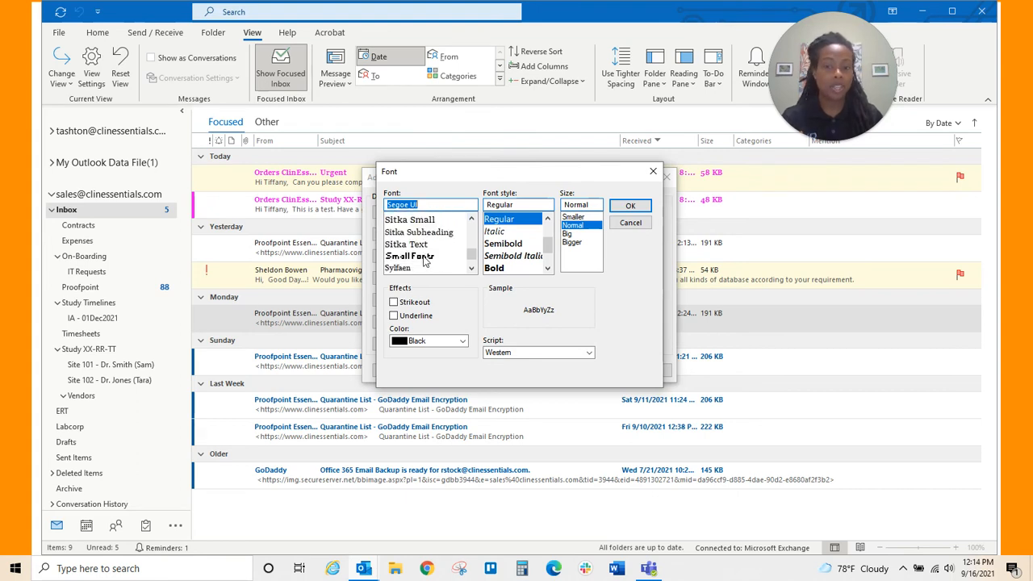
scroll(405, 255, "down", 1)
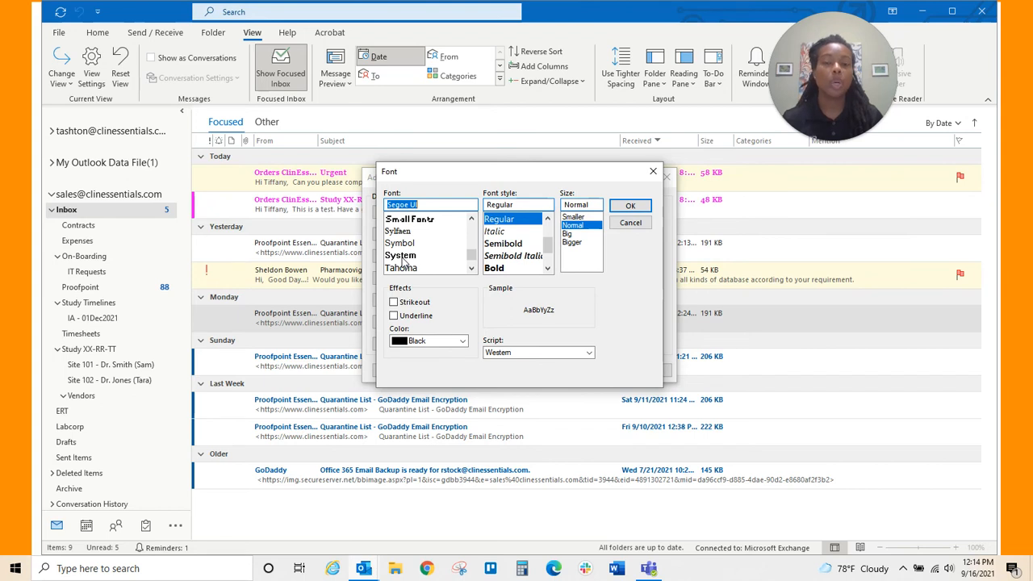
left_click(404, 257)
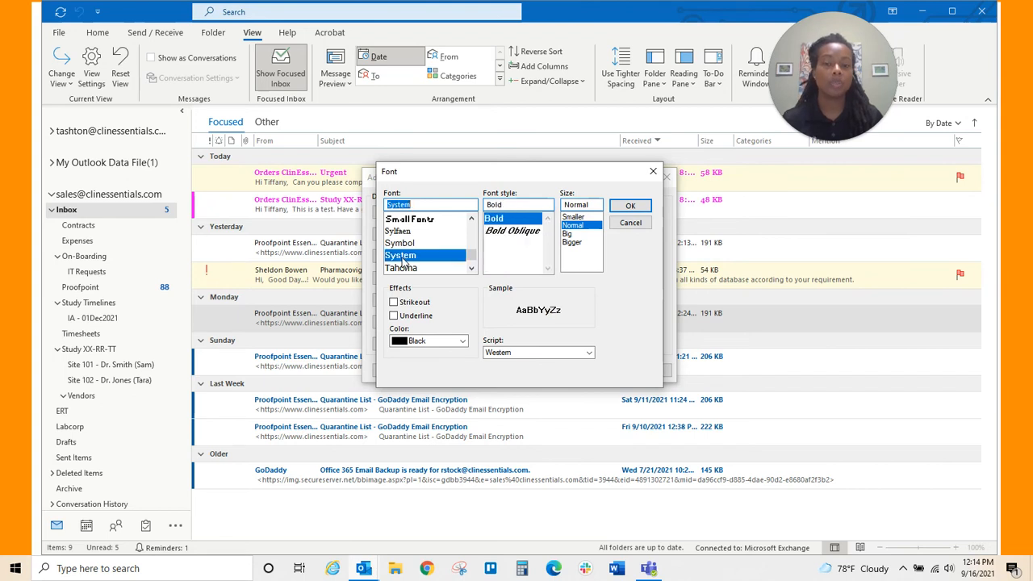
left_click(450, 341)
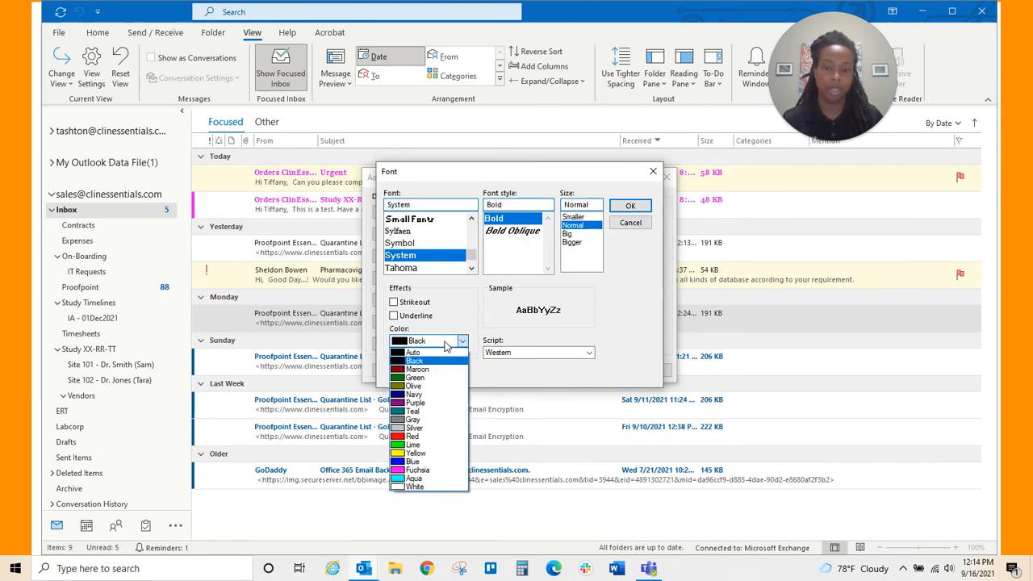
left_click(417, 440)
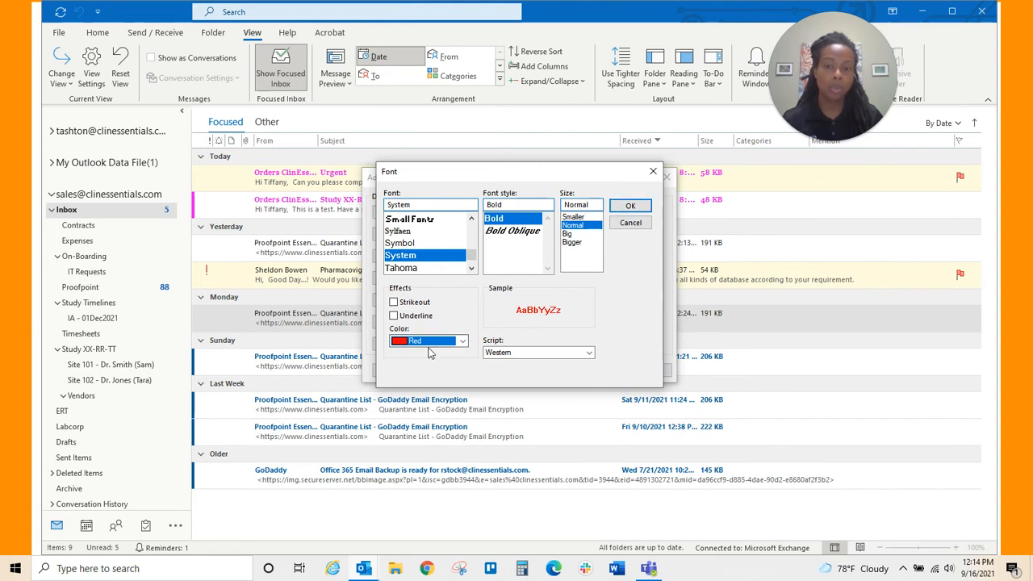
left_click(629, 206)
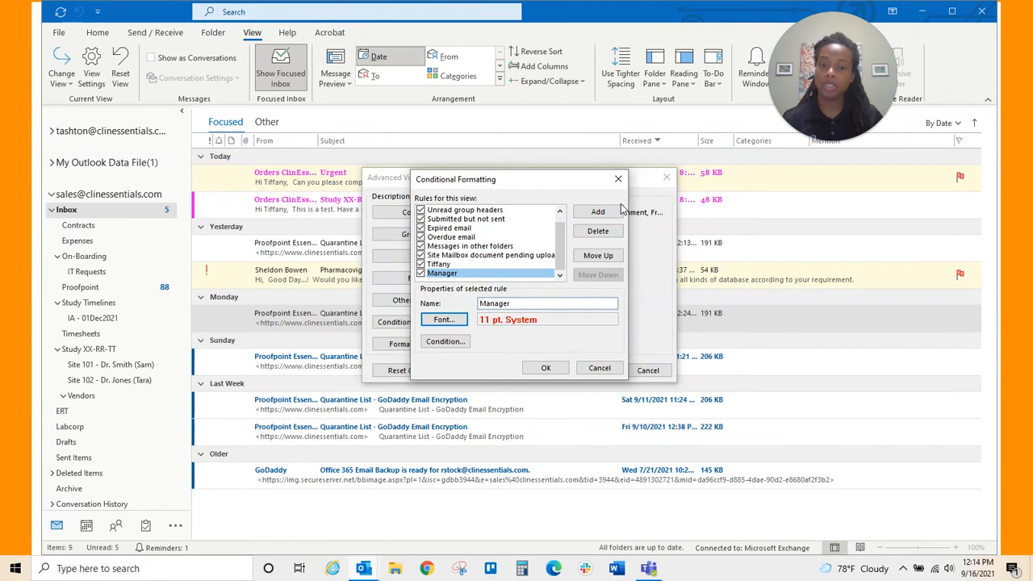
left_click(444, 342)
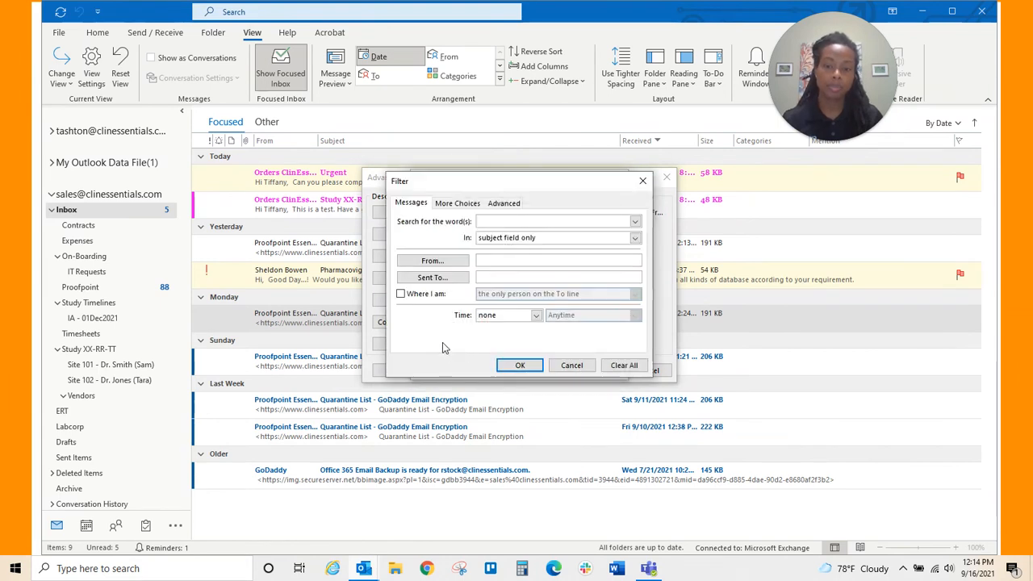
- Set the Manager rule's From condition to the Proofpoint no-reply sender address
left_click(464, 263)
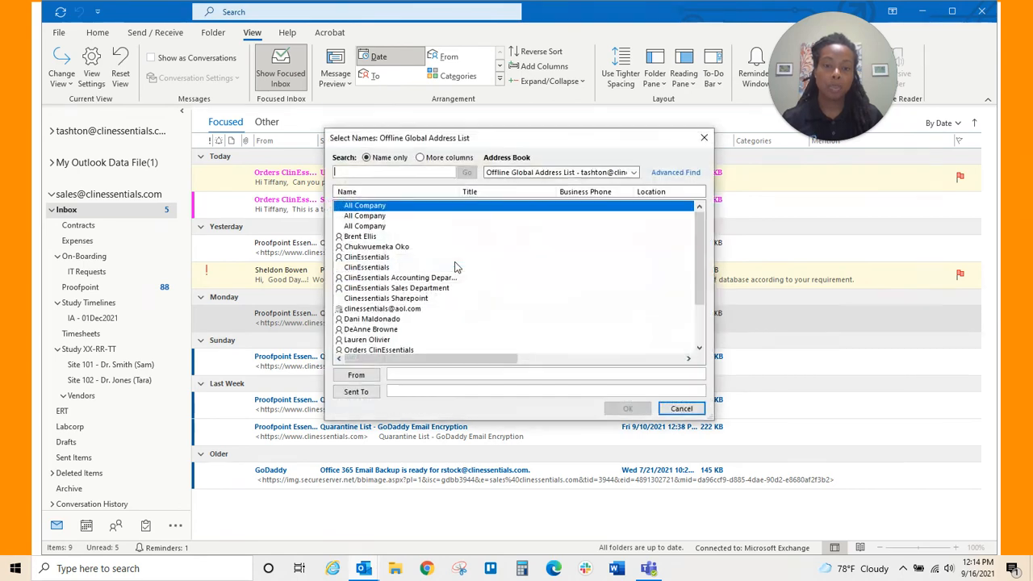
left_click(681, 408)
left_click(559, 261)
key("ctrl+v")
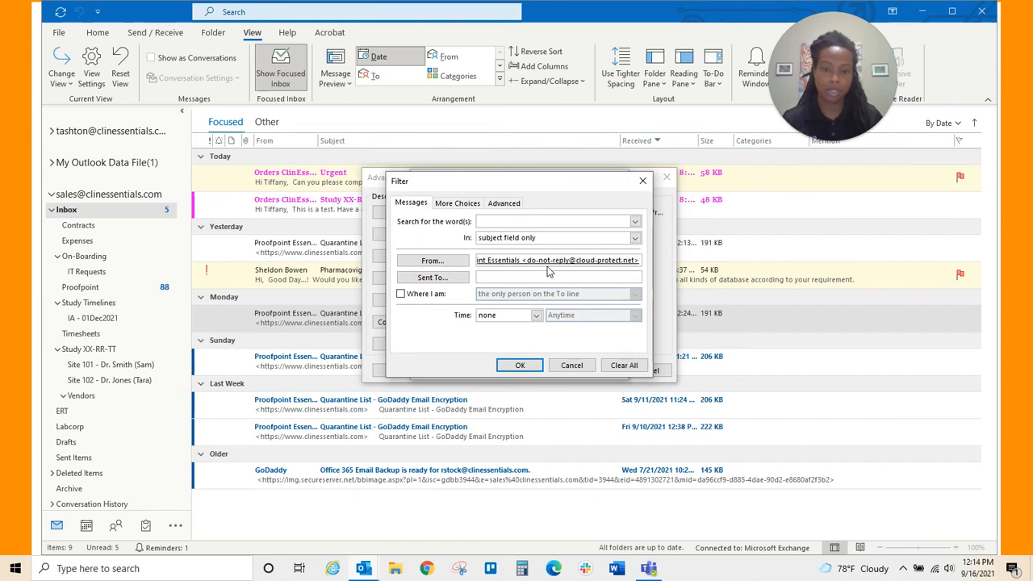
mouse_move(542, 271)
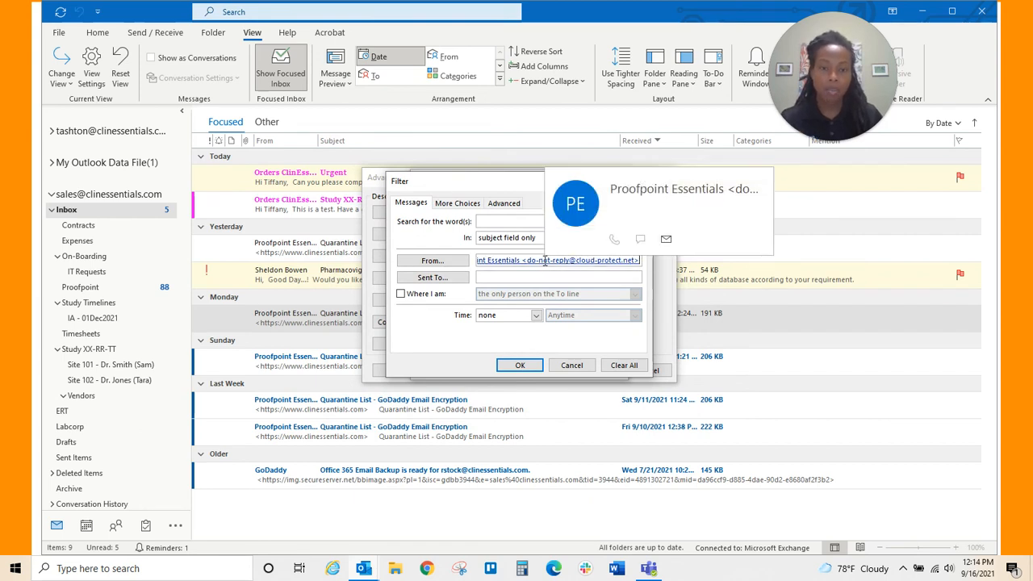
left_click_drag(524, 262, 468, 273)
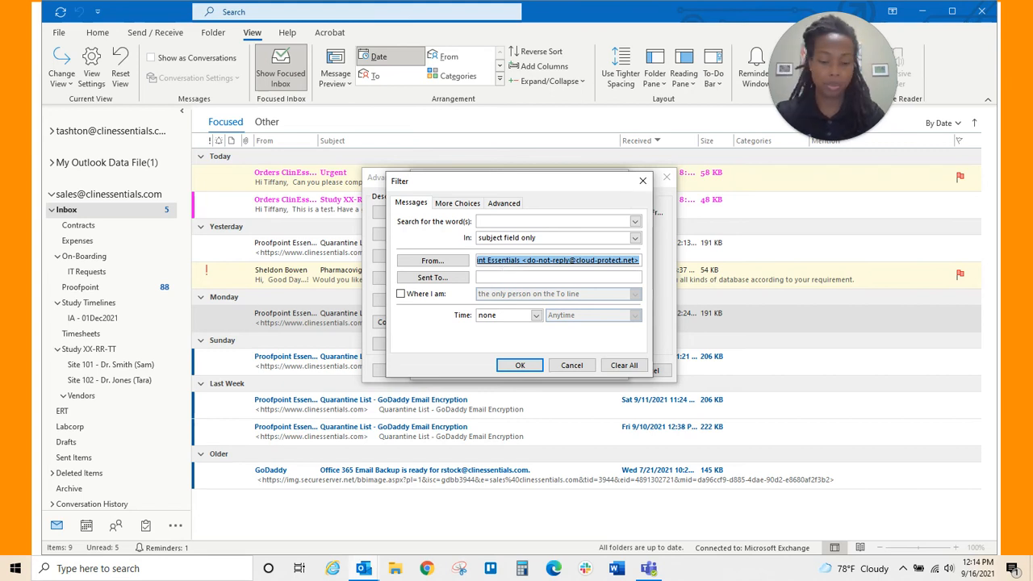
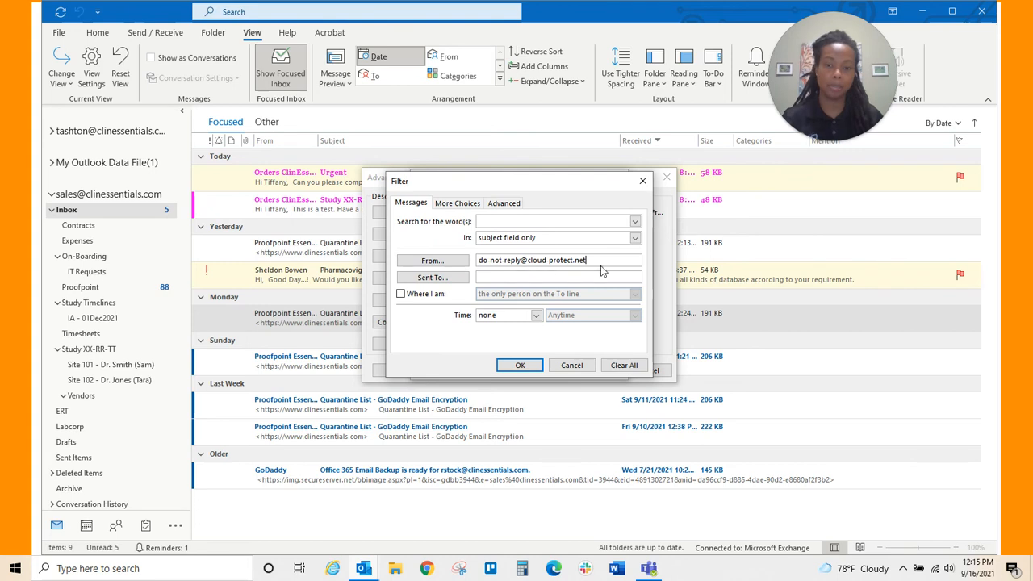
- Also require 'Where I am on the To line with other people' and confirm the filter
left_click(401, 295)
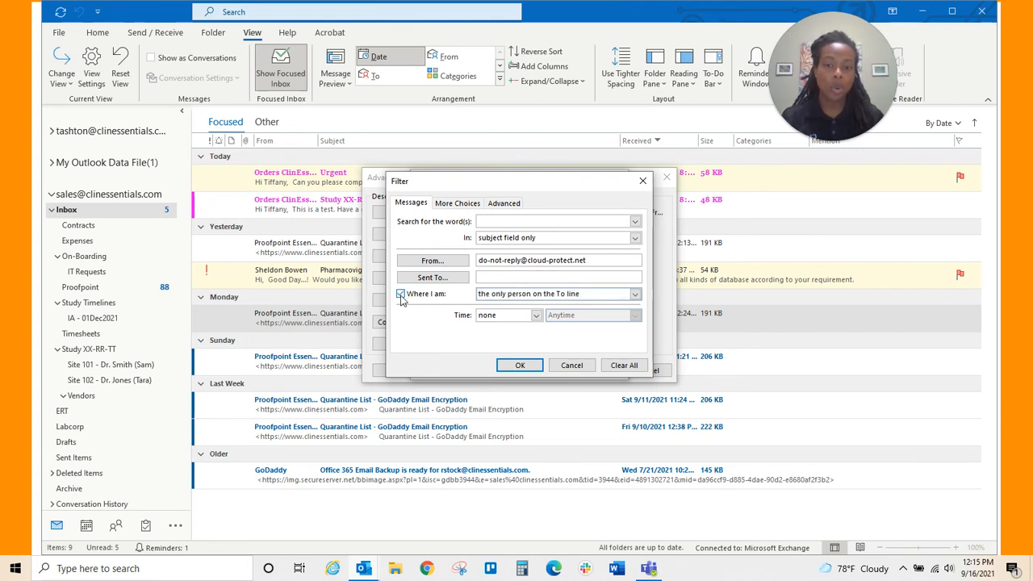
left_click(543, 297)
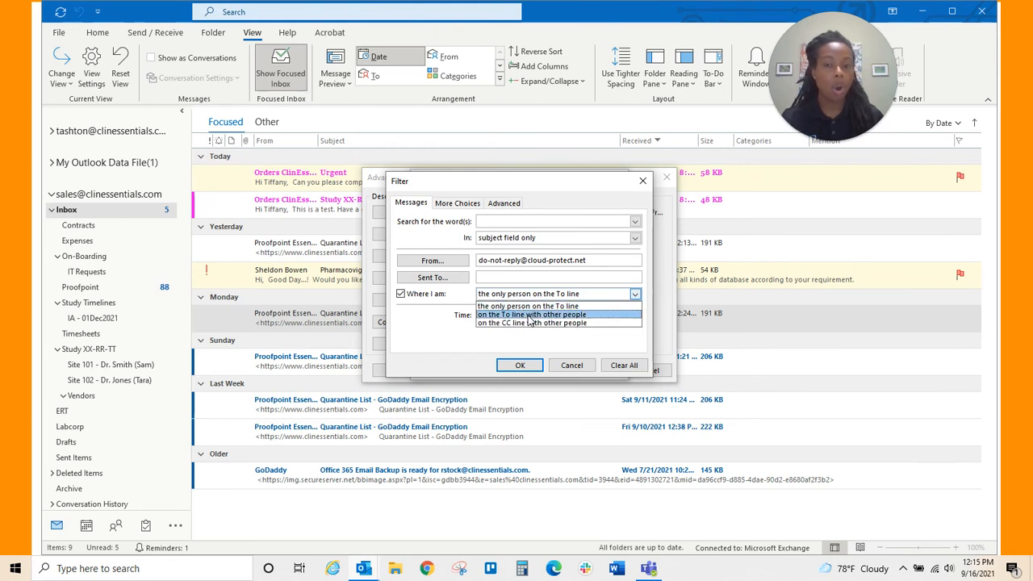
left_click(530, 315)
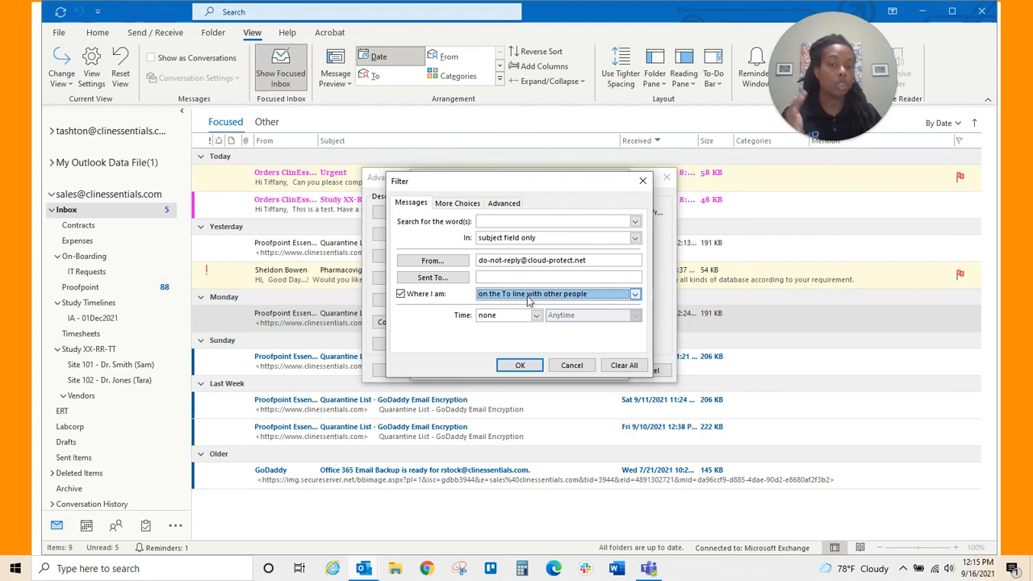
left_click(521, 365)
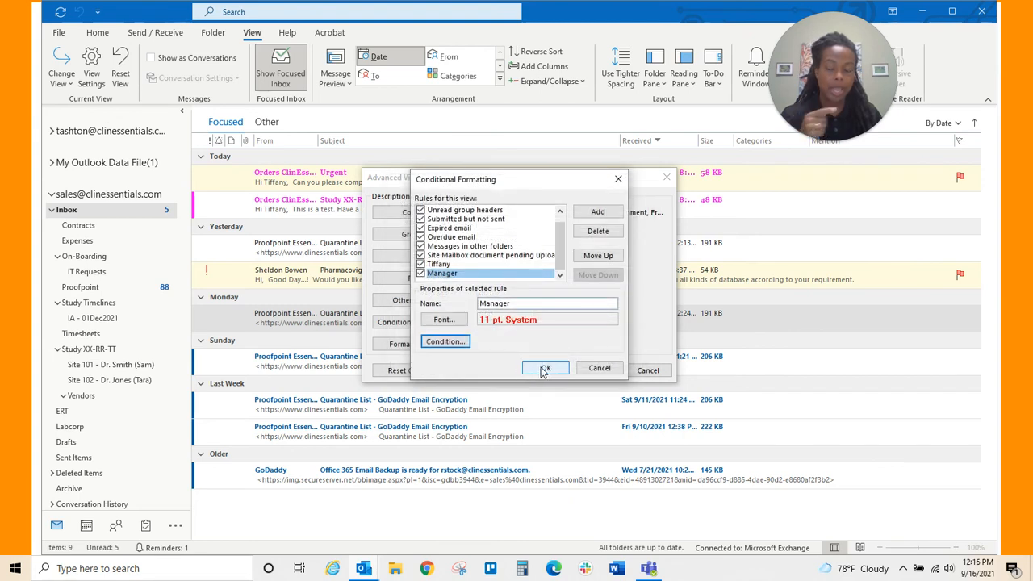
- Save the current rules, then clear 'Where I am' from the Manager rule's condition so it matches on sender only
left_click(543, 369)
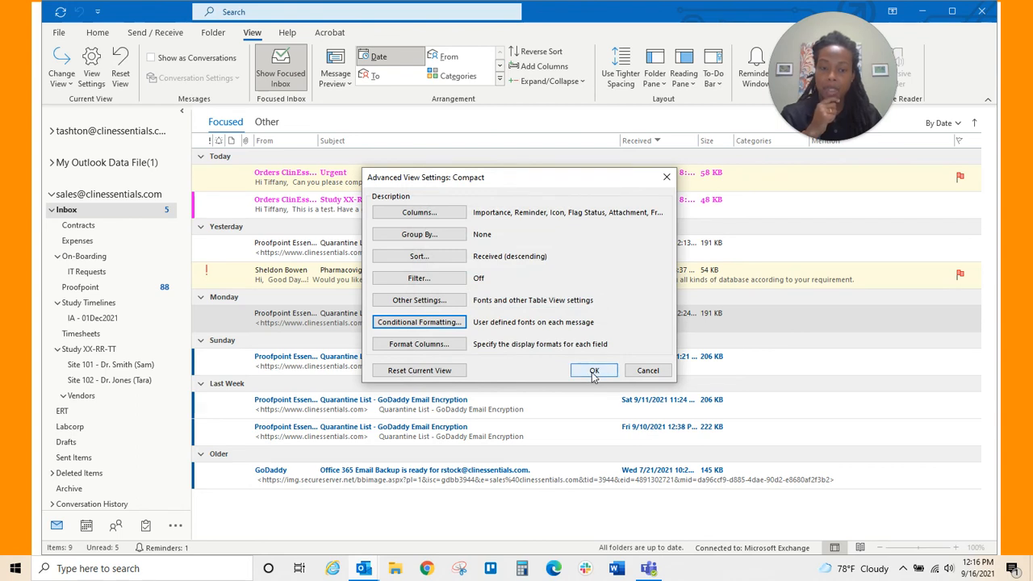
left_click(594, 373)
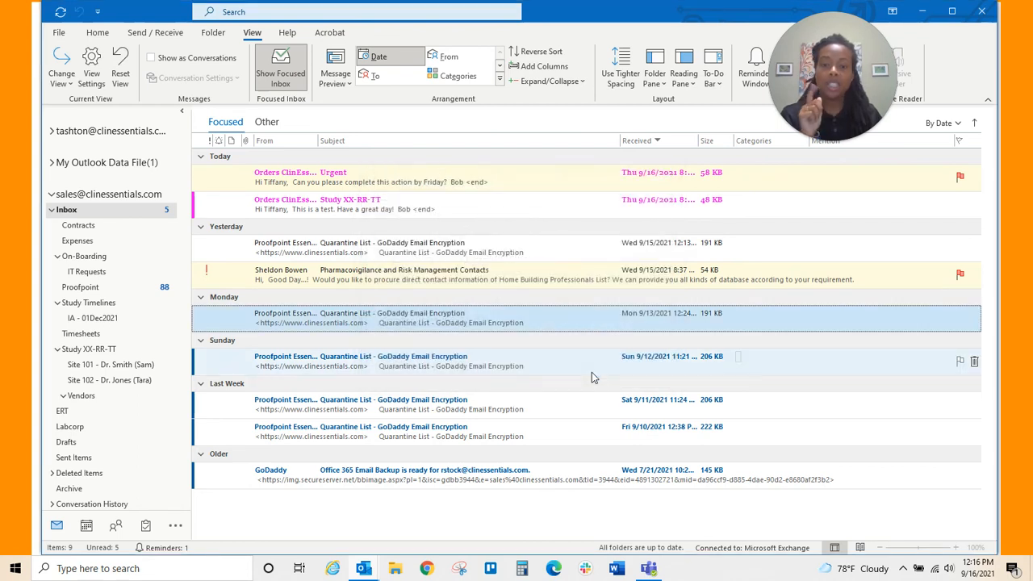
left_click(92, 79)
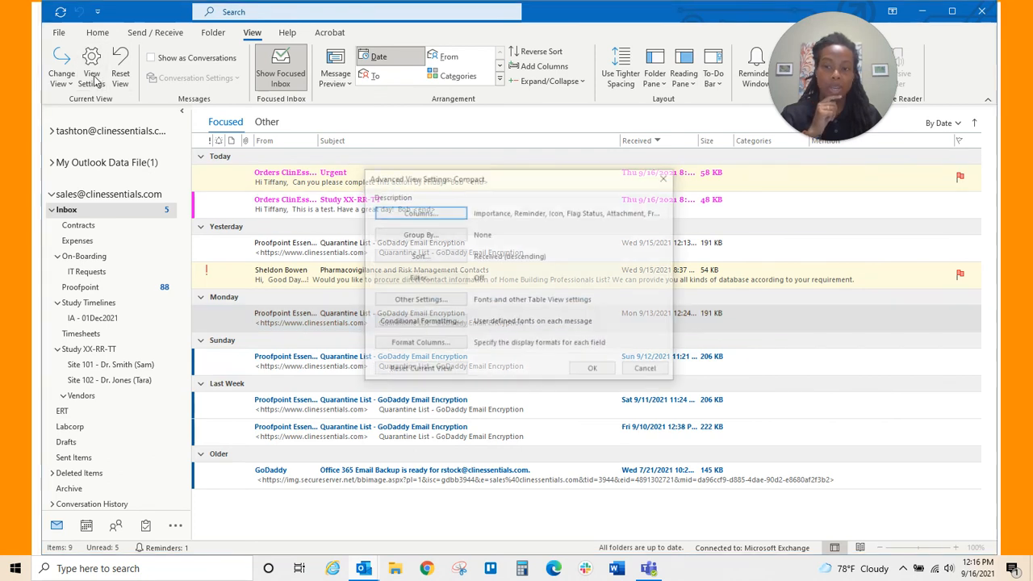
left_click(442, 322)
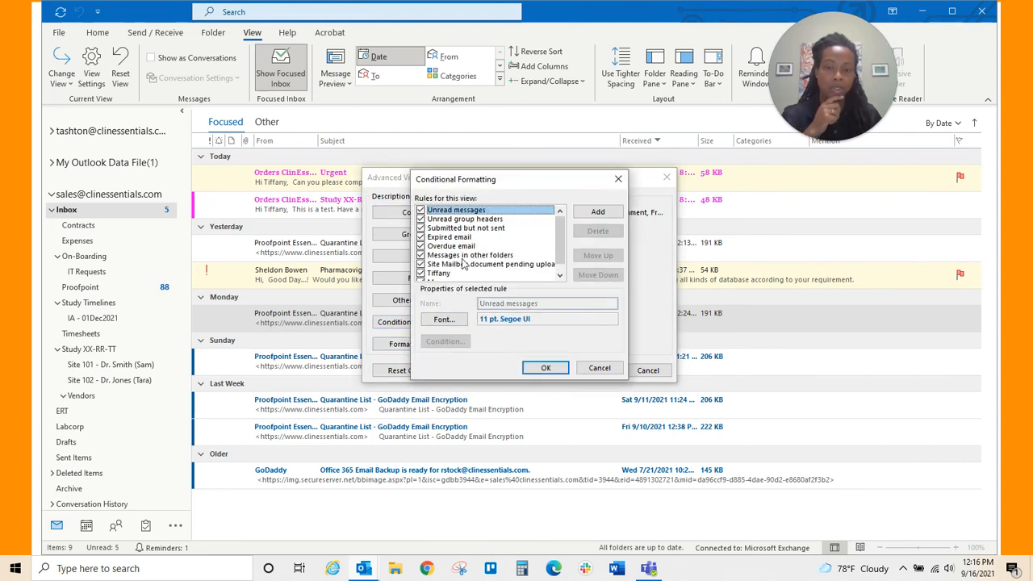
scroll(465, 263, "down", 1)
left_click(451, 274)
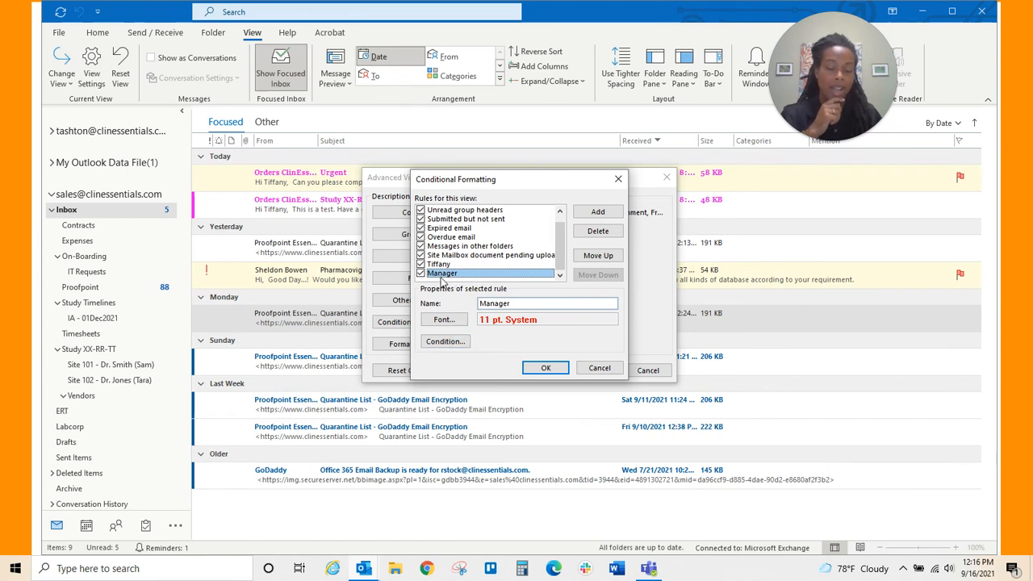
left_click(445, 342)
left_click(400, 294)
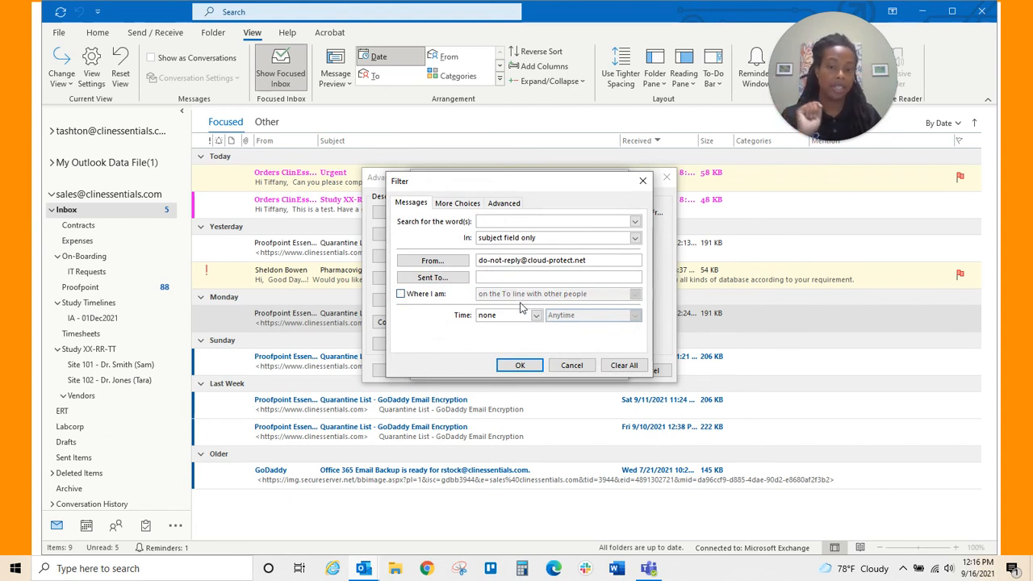
left_click(520, 367)
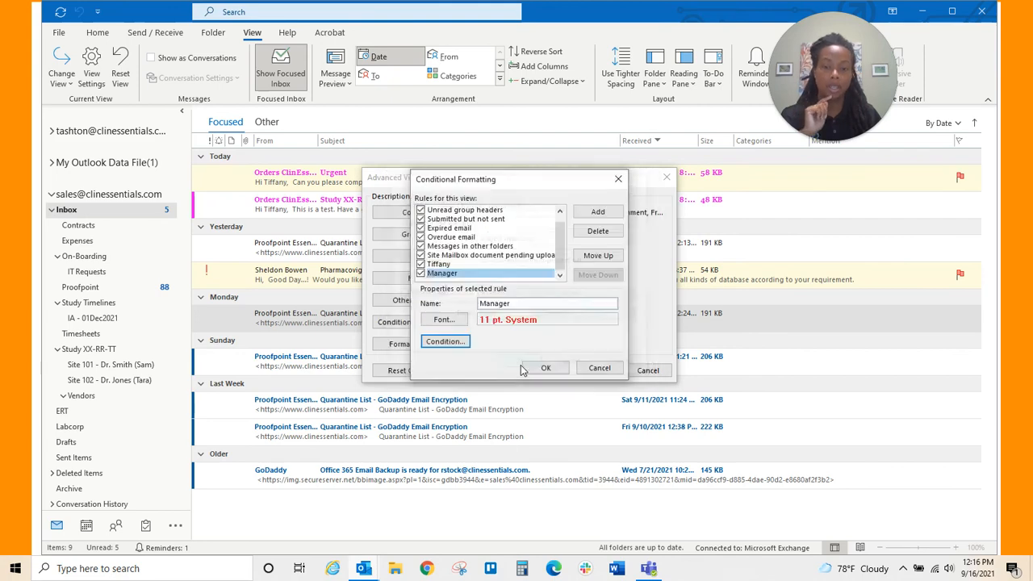
left_click(544, 368)
left_click(582, 370)
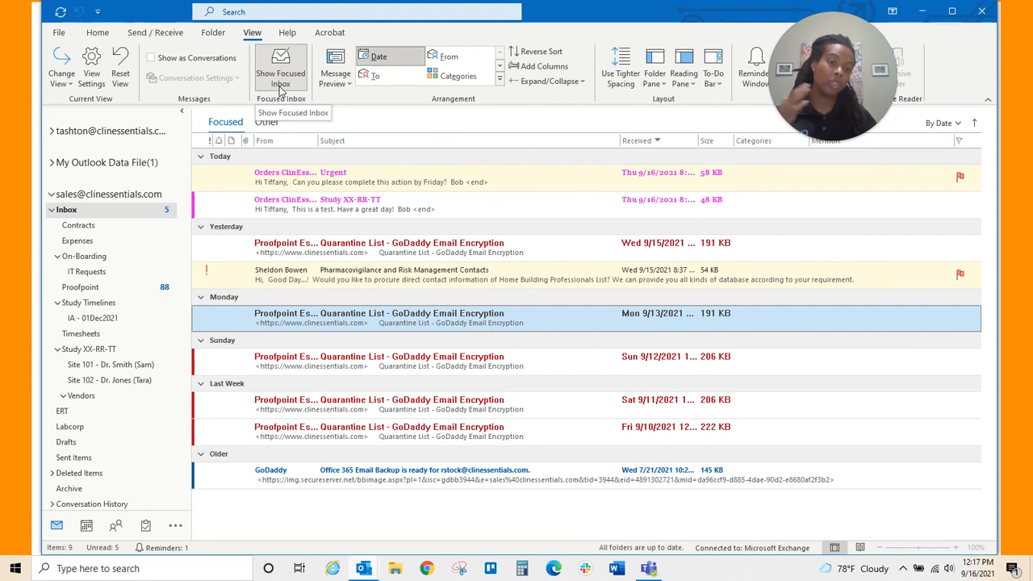
left_click(87, 86)
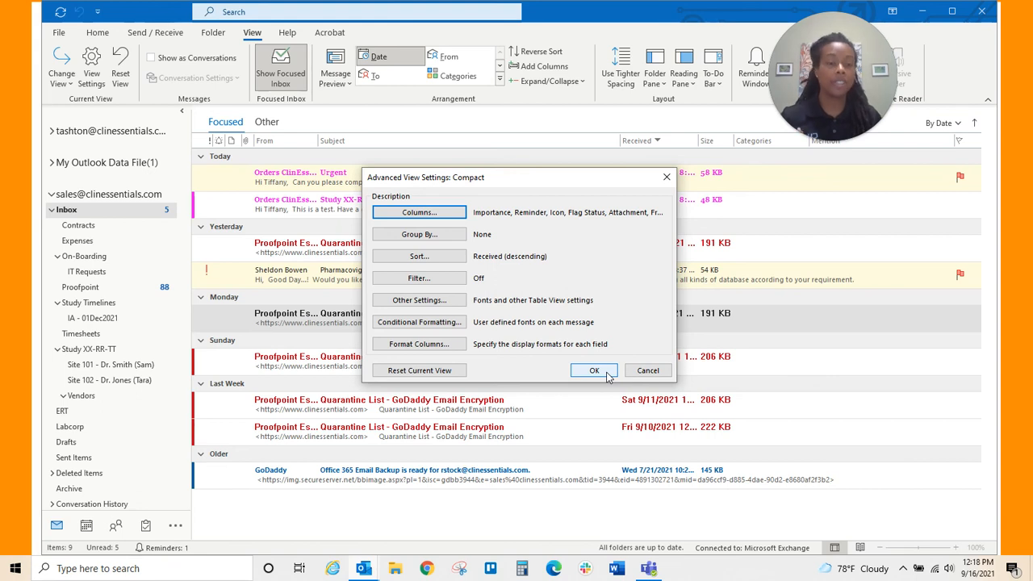
left_click(594, 371)
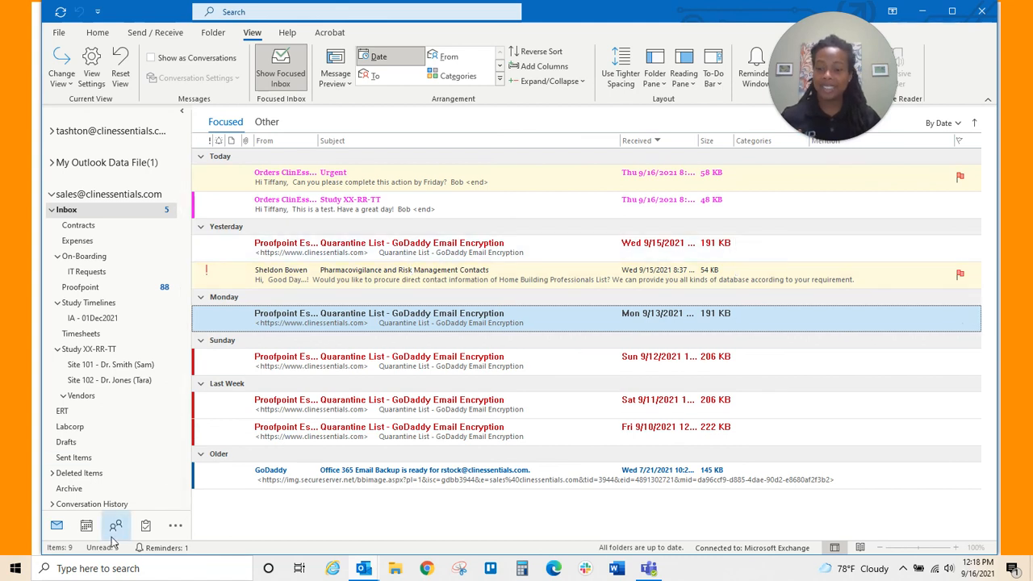
mouse_move(116, 525)
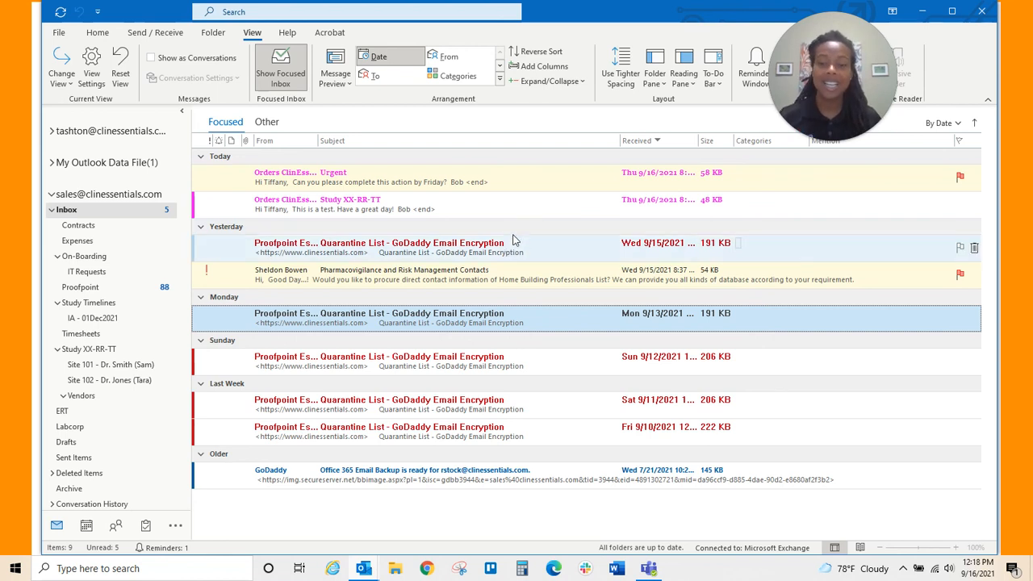
- Collapse the Older message group to hide the GoDaddy email
left_click(201, 455)
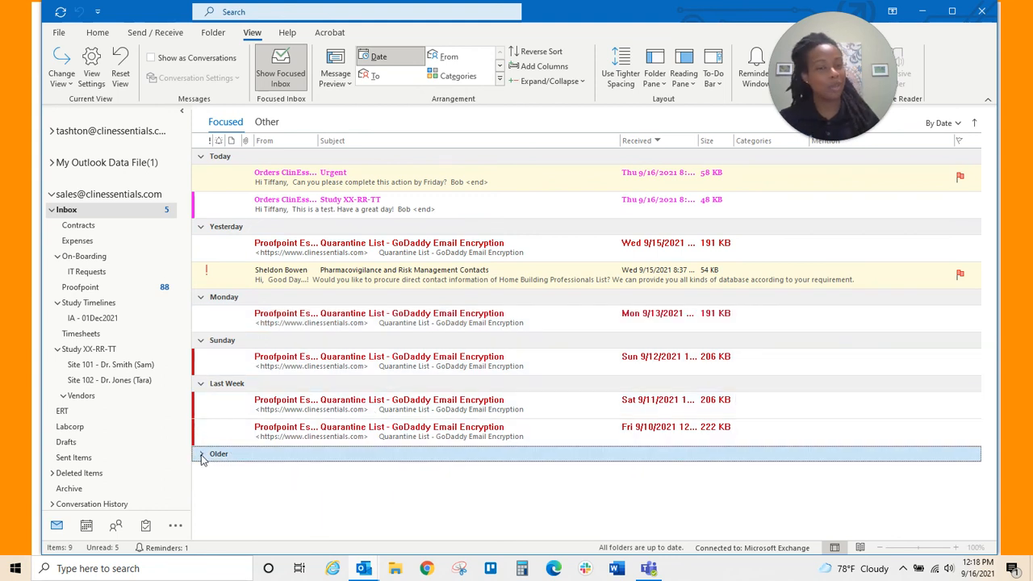